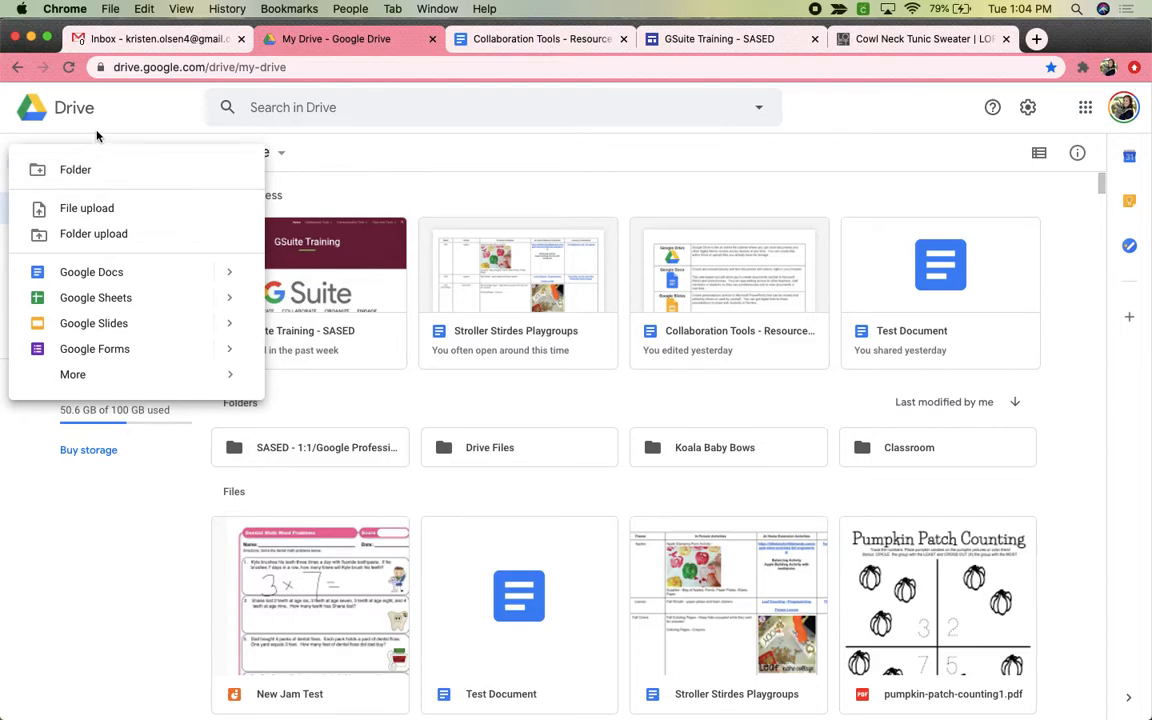
Step: Create a blank Google Sheets spreadsheet and name it "Test Sheet"
click(103, 302)
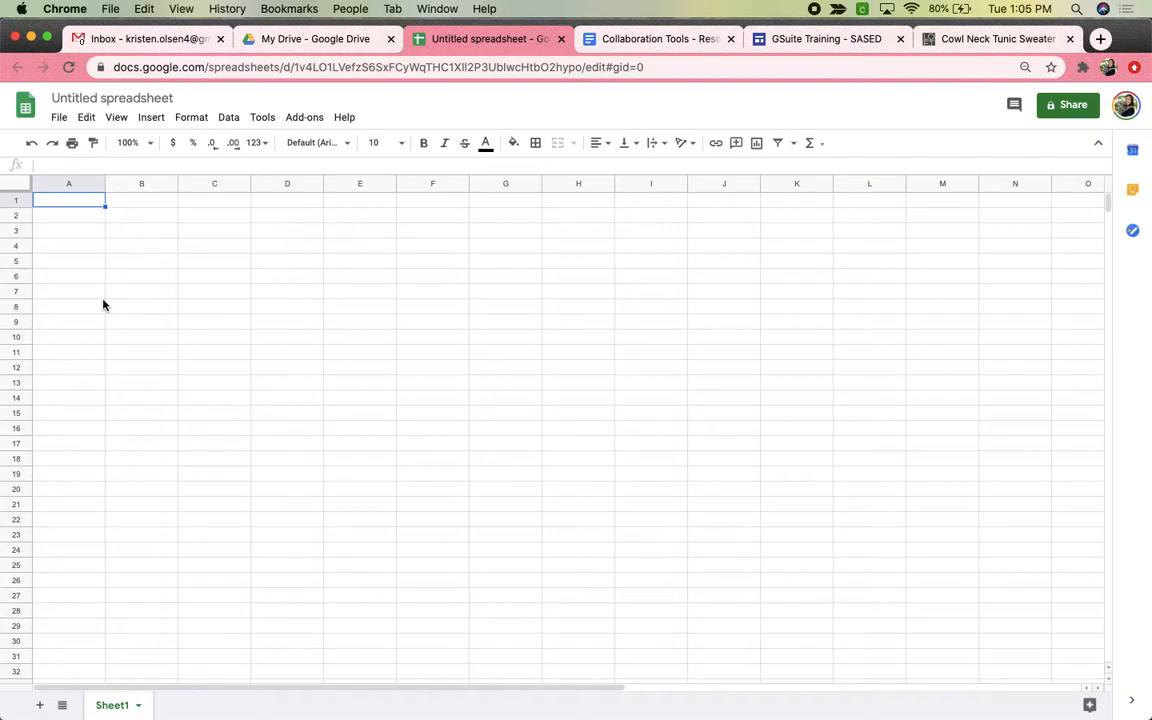
click(100, 100)
text(Test Sheet)
key(Return)
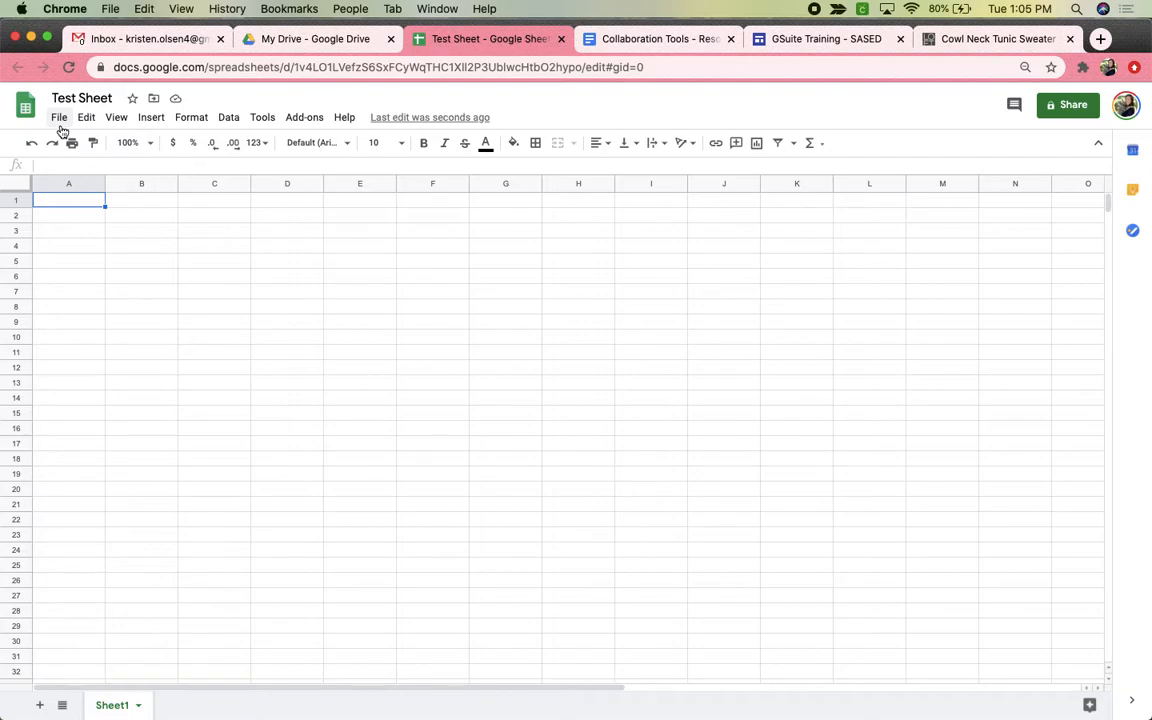
Step: Examine the spreadsheet's file-level commands, including the new file, email, download and version history options
click(60, 127)
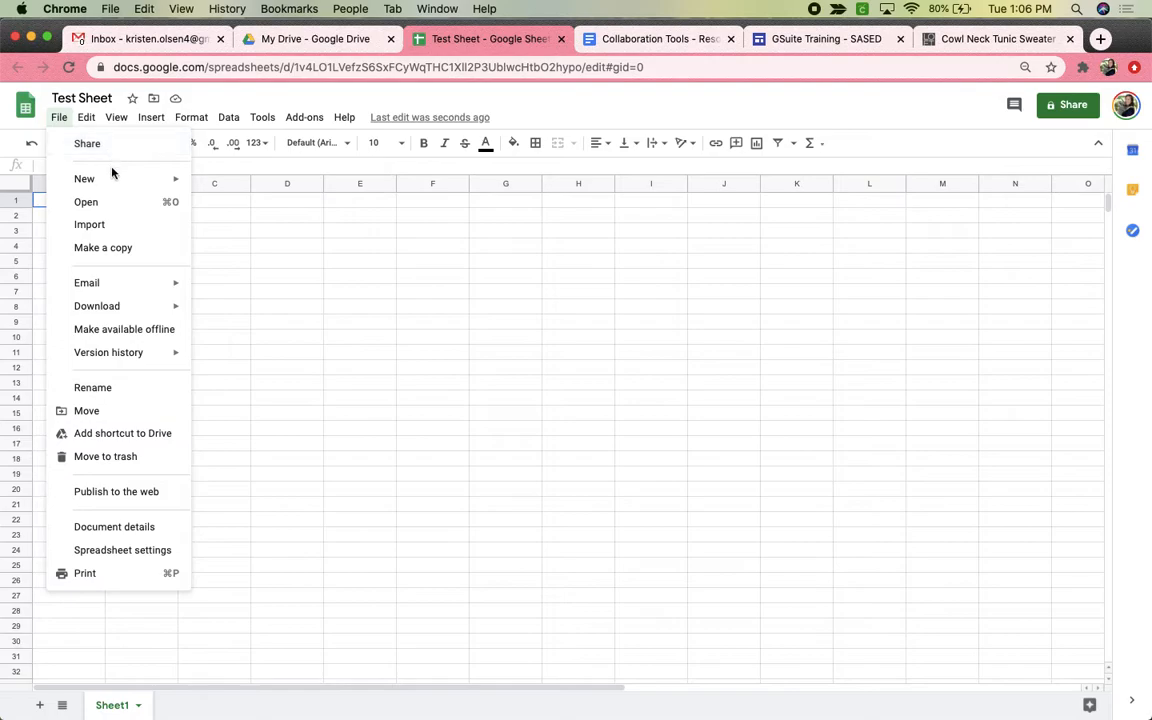
mouse_move(114, 184)
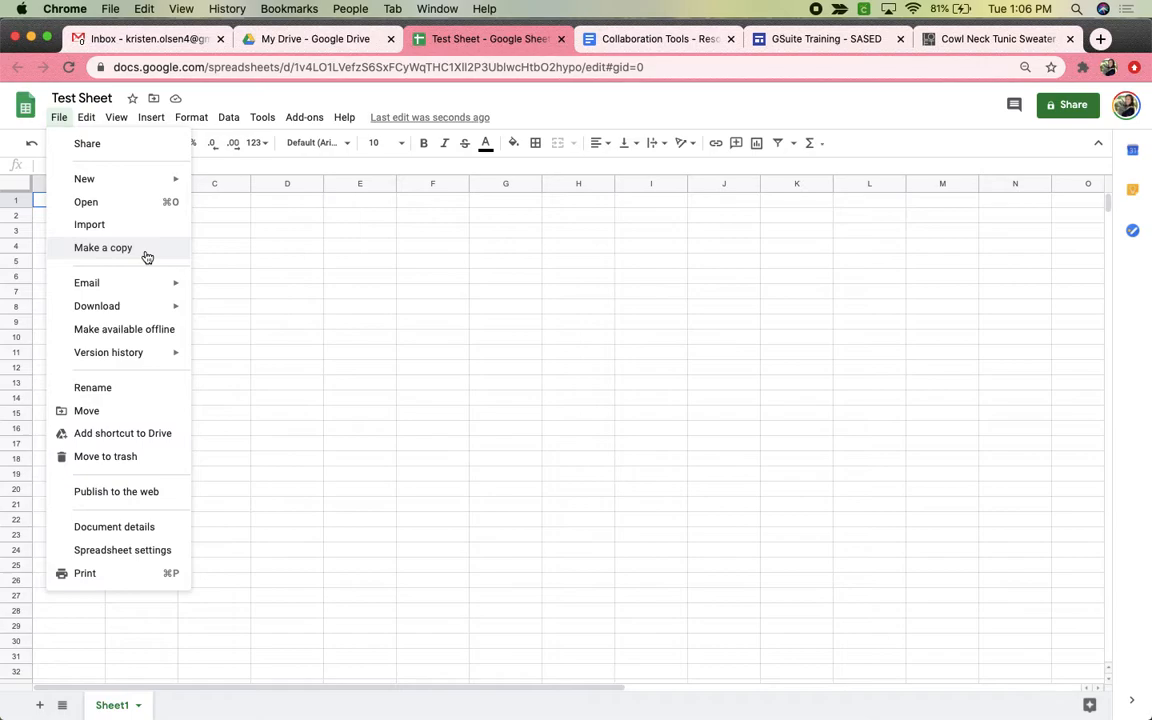
mouse_move(141, 288)
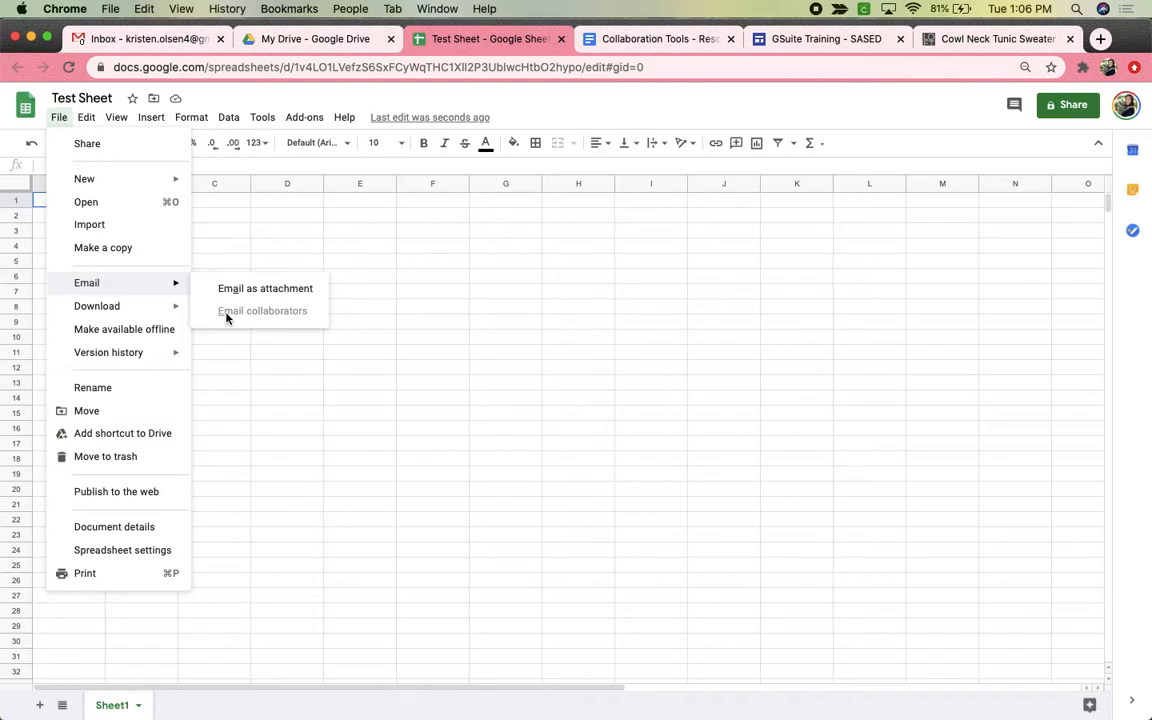
mouse_move(146, 316)
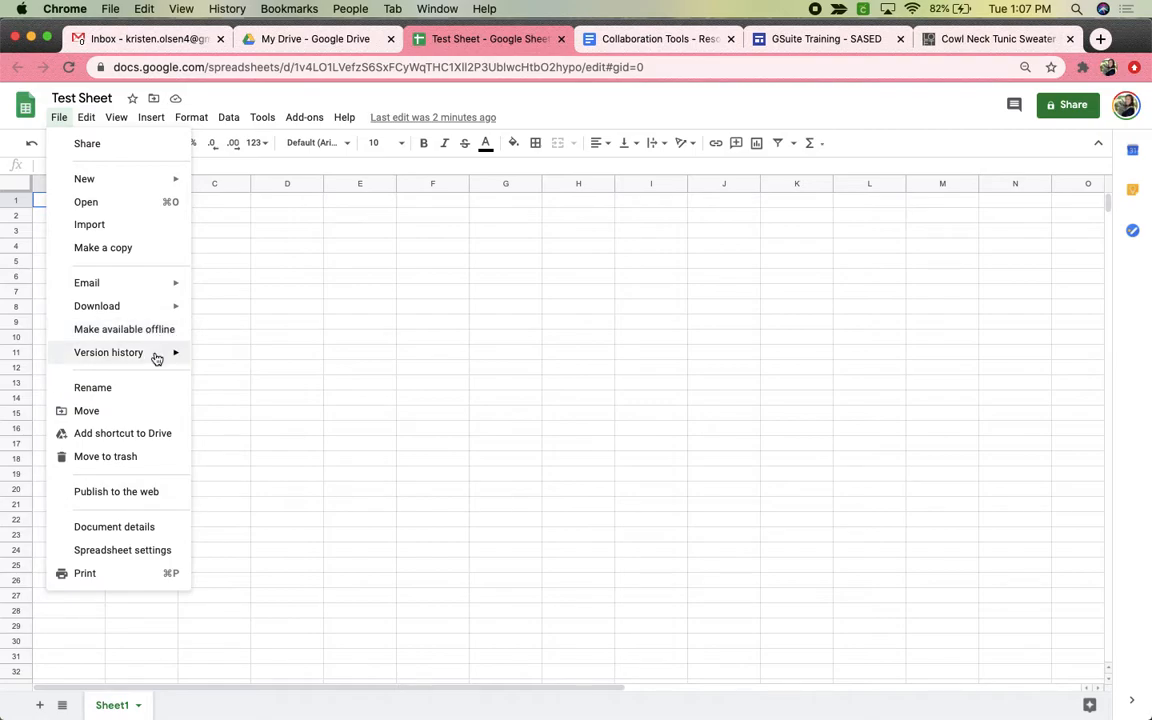
mouse_move(157, 359)
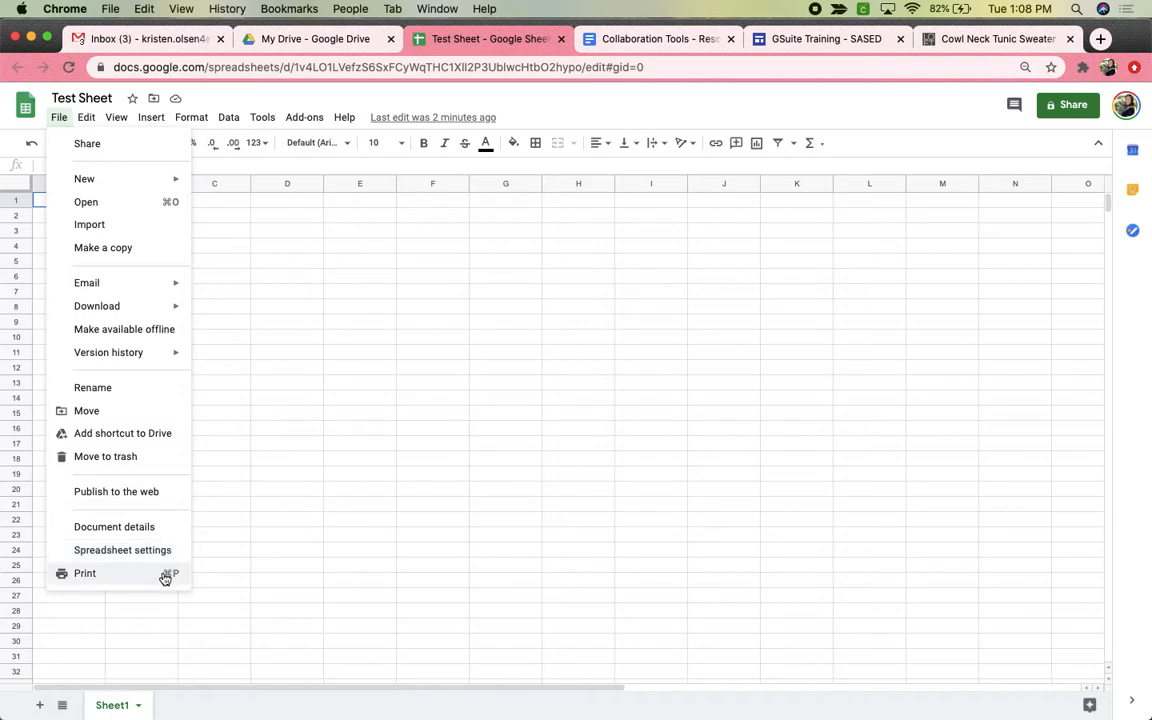
Step: Compare the editing and deletion commands offered for row 1, column A and cell A1
mouse_move(89, 119)
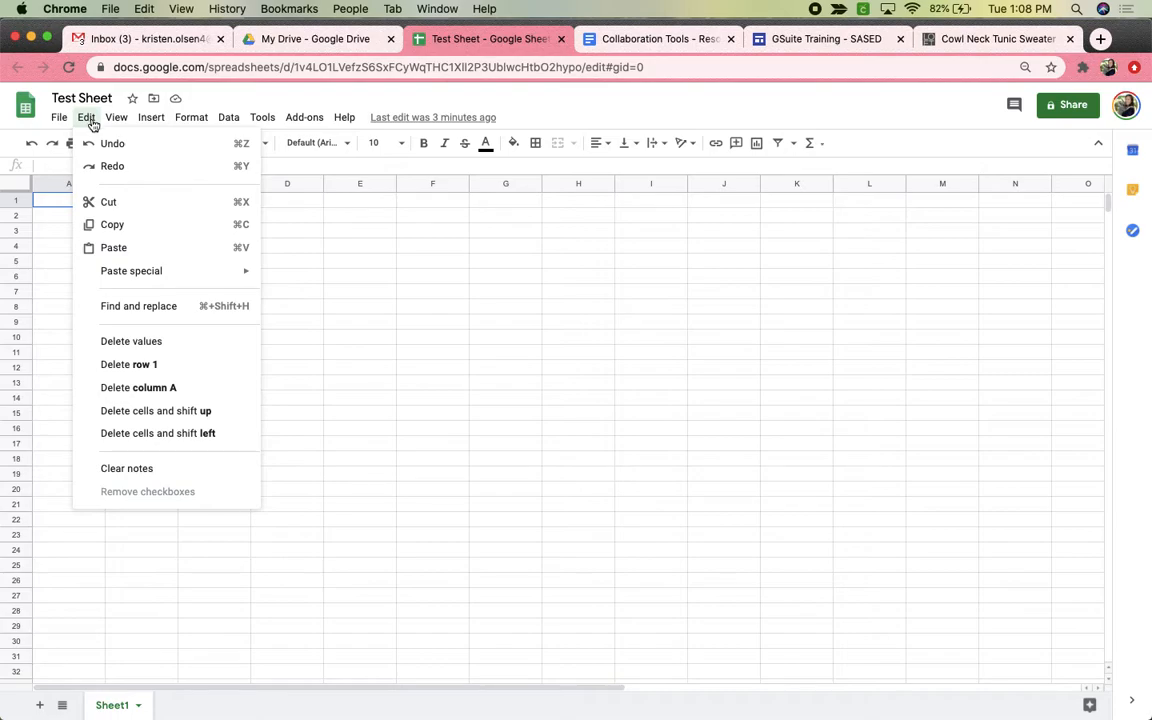
mouse_move(92, 276)
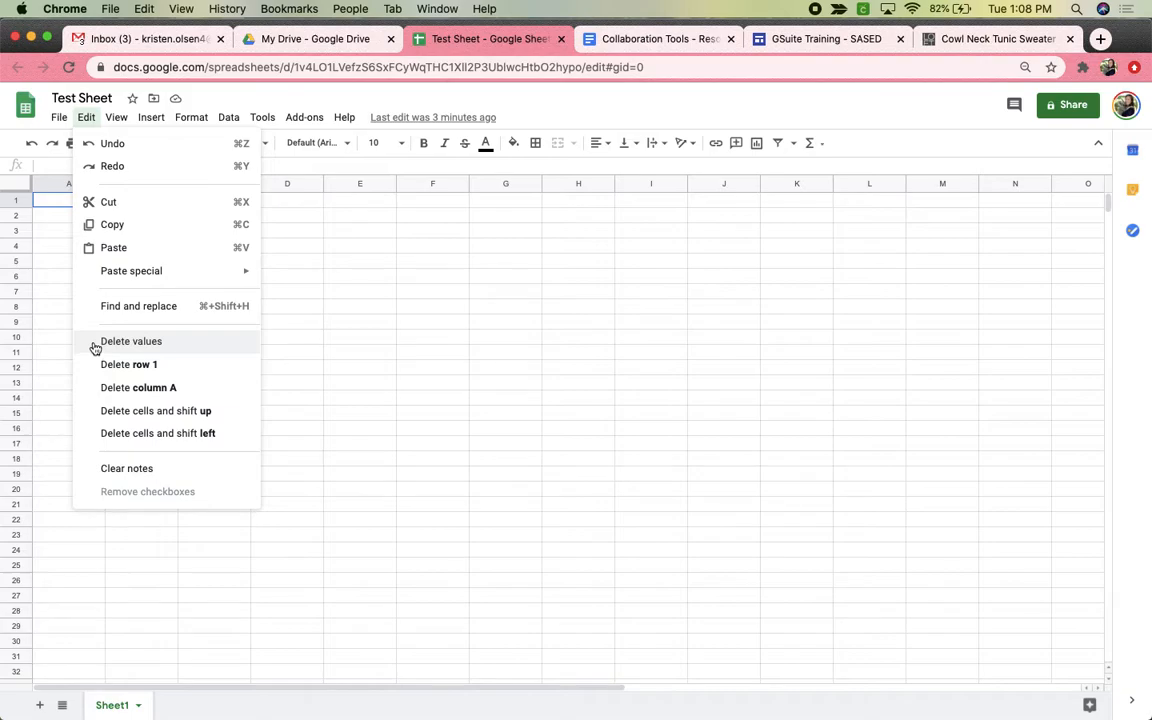
click(15, 203)
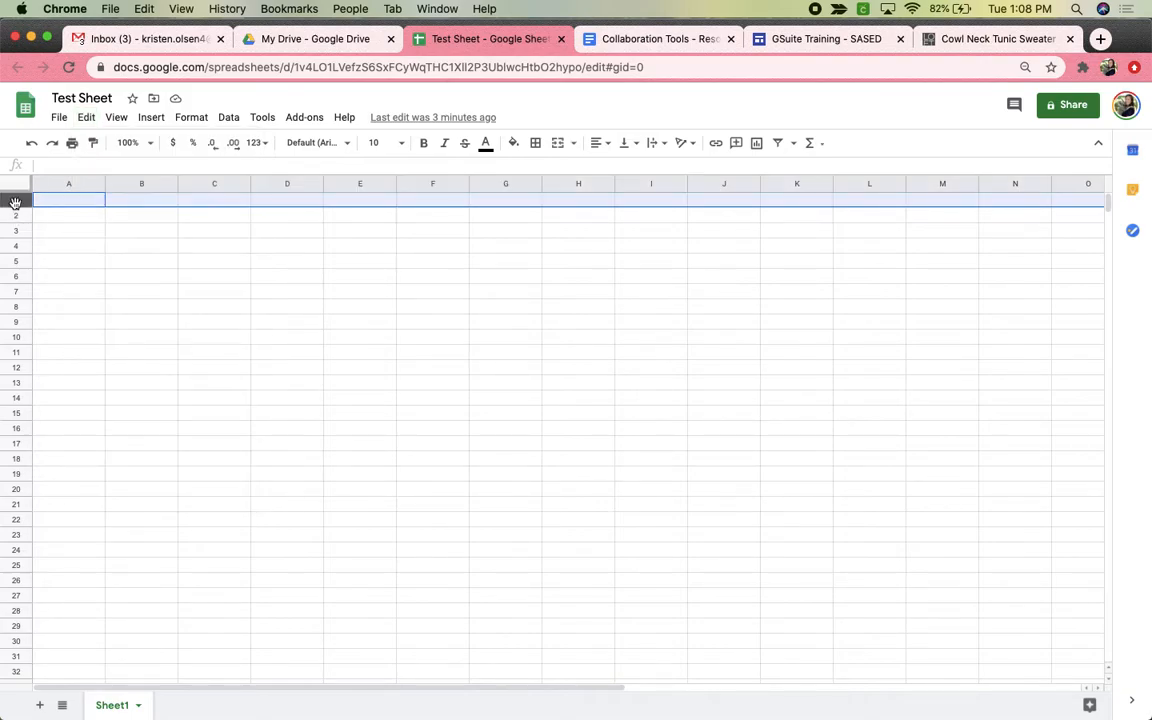
click(62, 186)
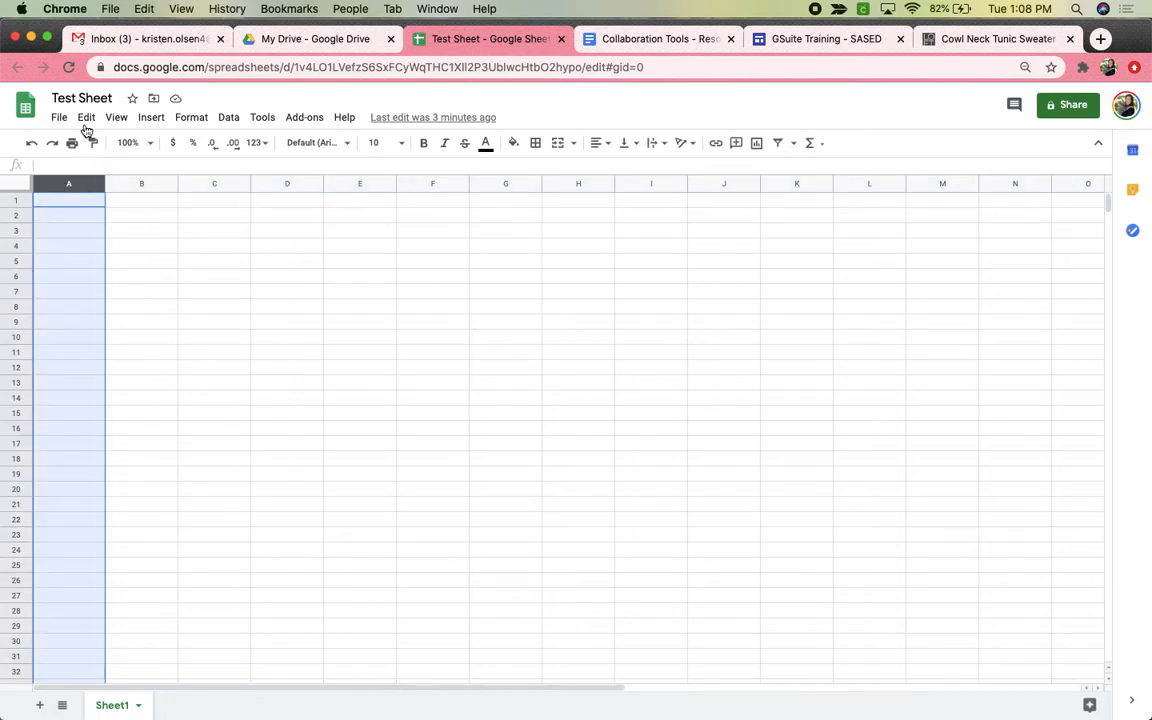
click(87, 118)
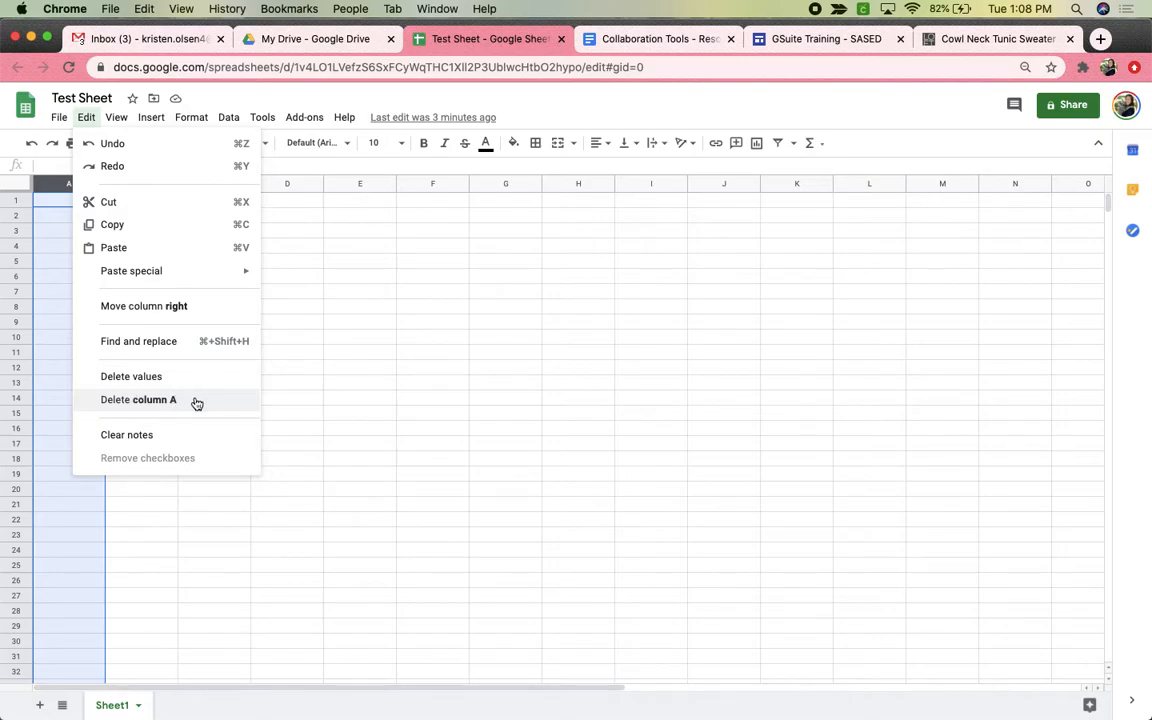
click(44, 200)
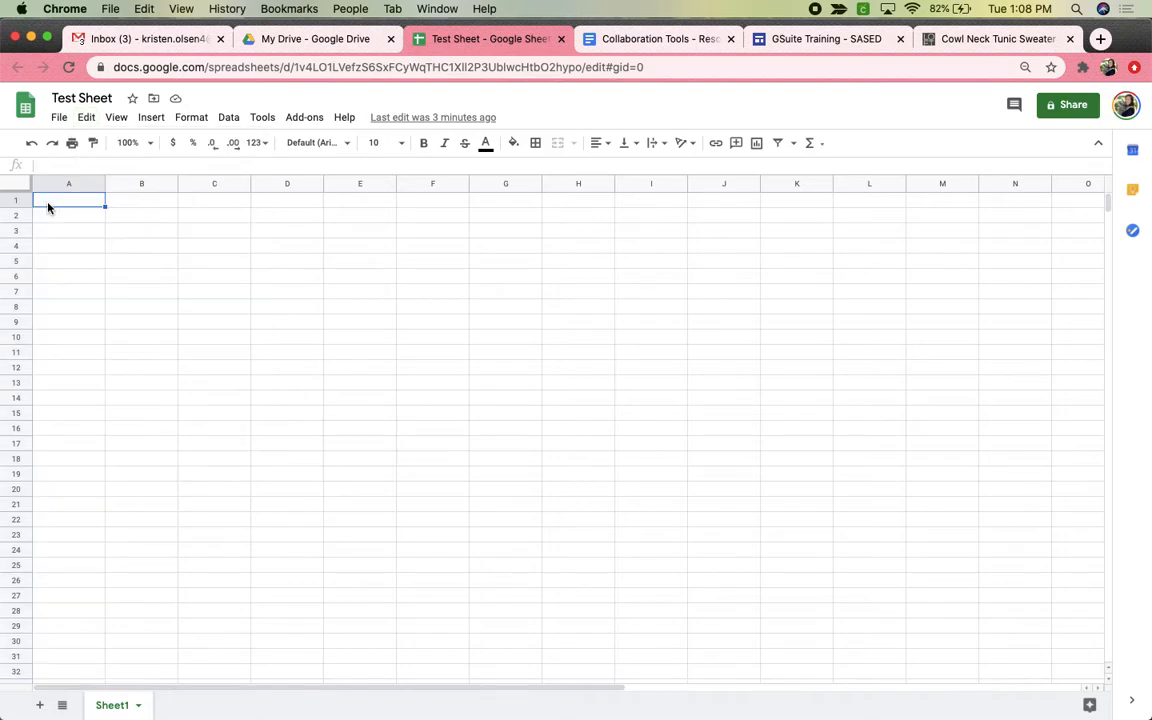
click(86, 117)
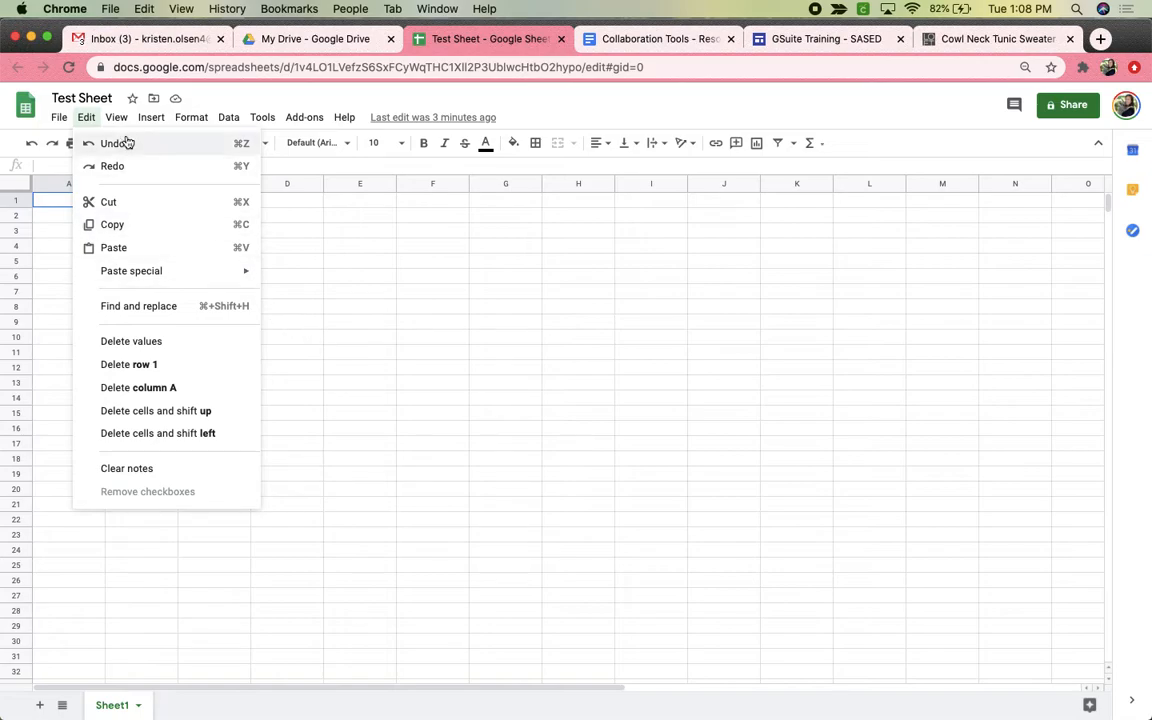
Step: Freeze the first row of the sheet
mouse_move(122, 122)
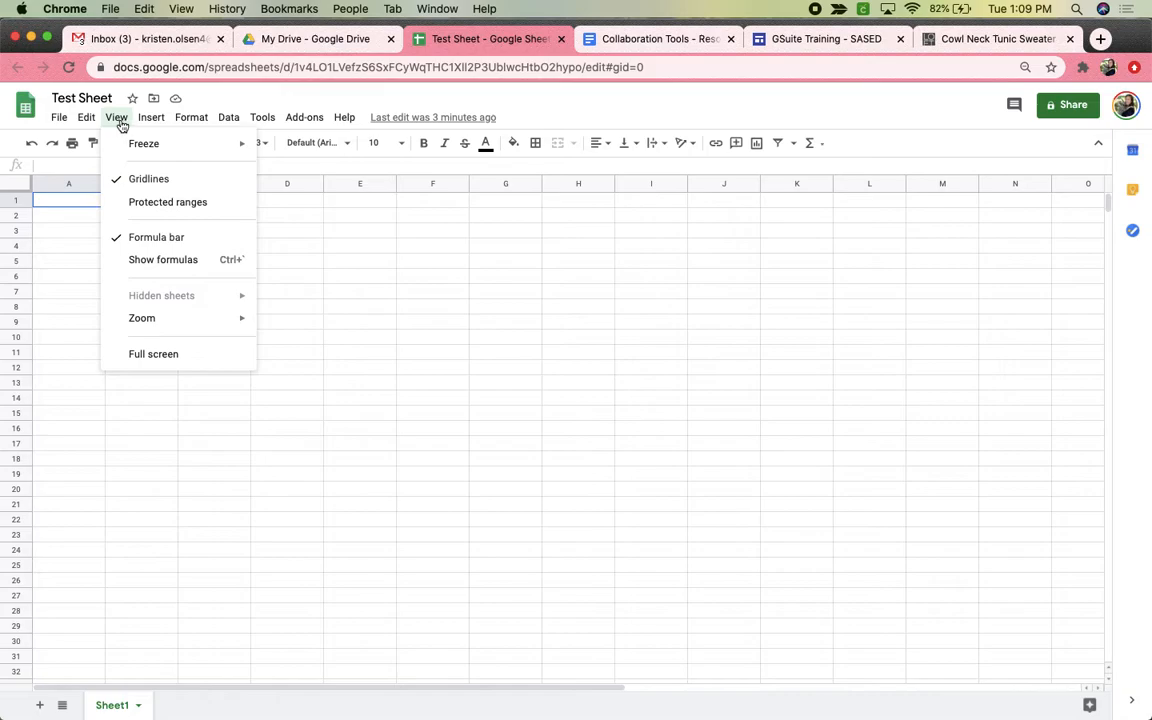
mouse_move(122, 147)
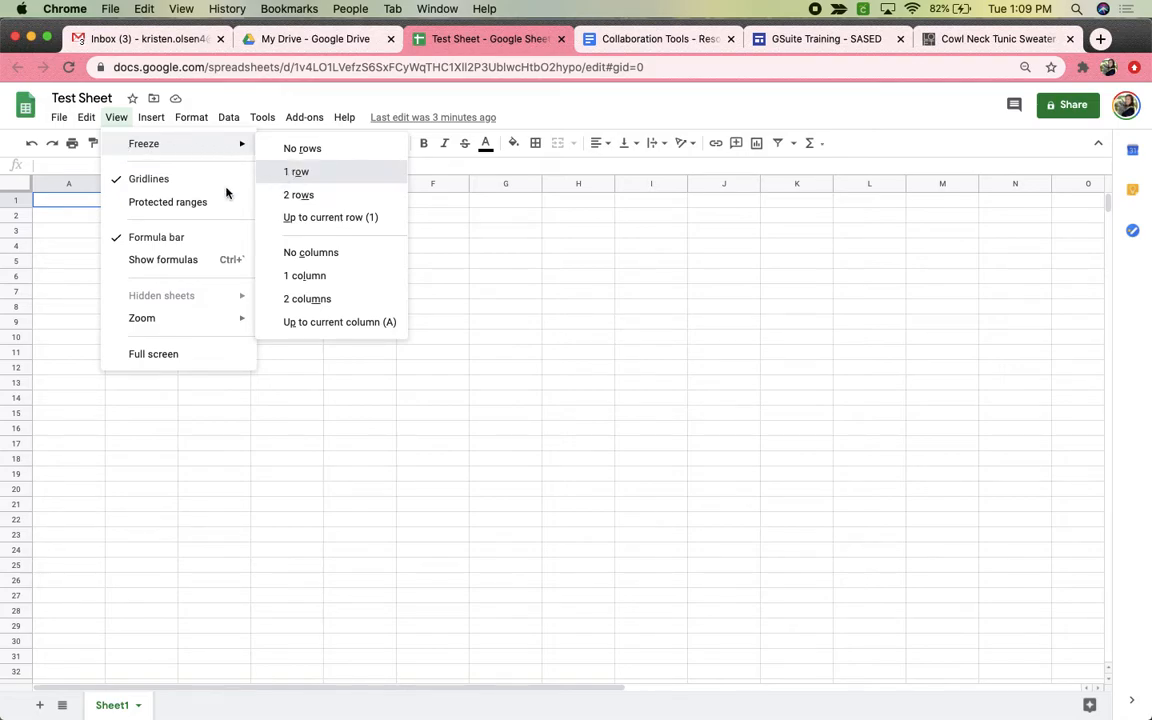
click(262, 178)
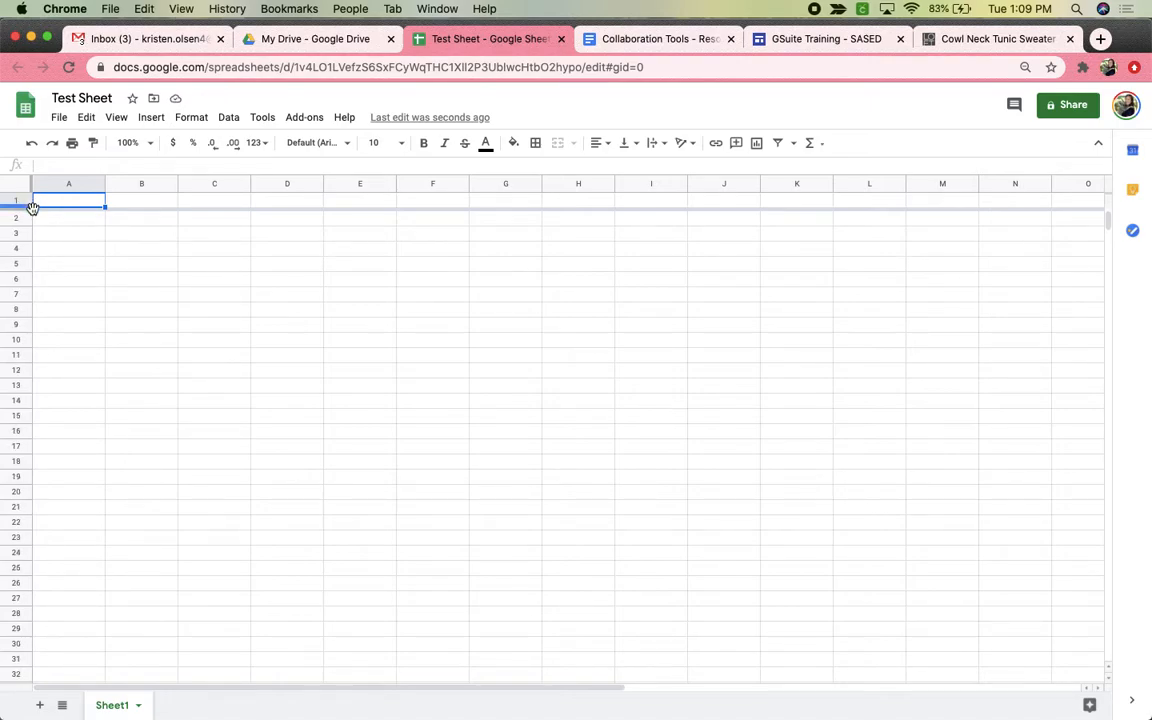
Step: Enter the headers "First Name" in A1 and "Last Name" in B1, and check that the frozen row holds
scroll(67, 263, down, 2)
text(First Name)
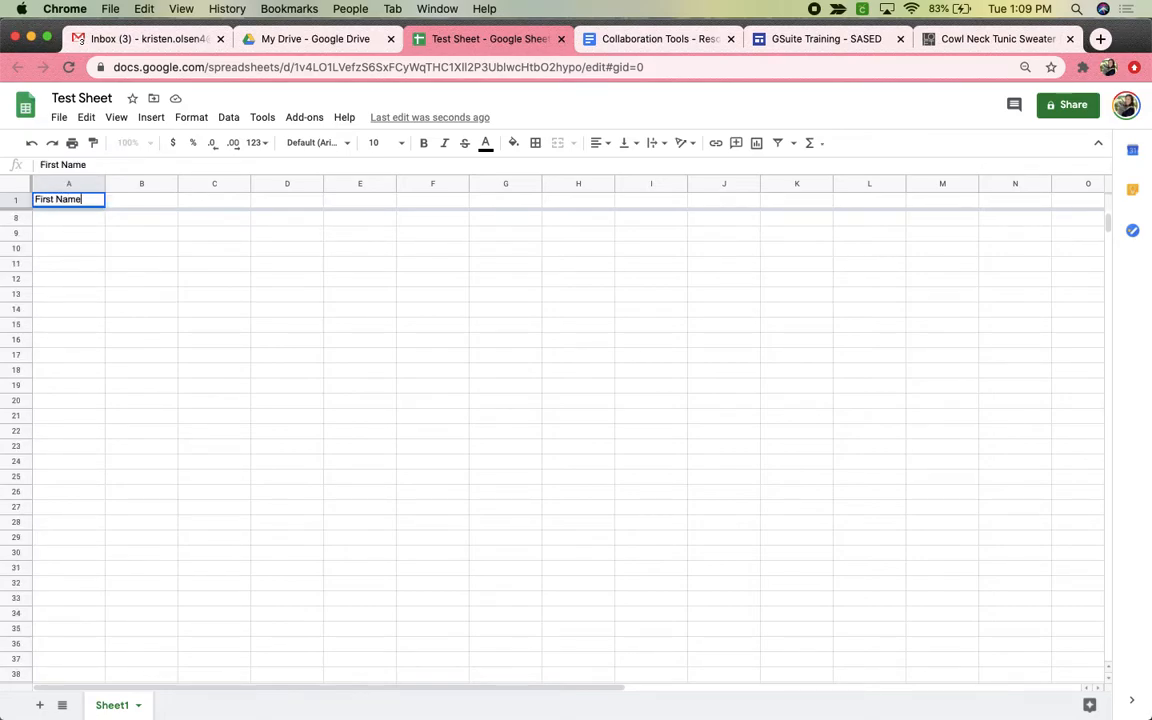
key(Tab)
text(Last Names)
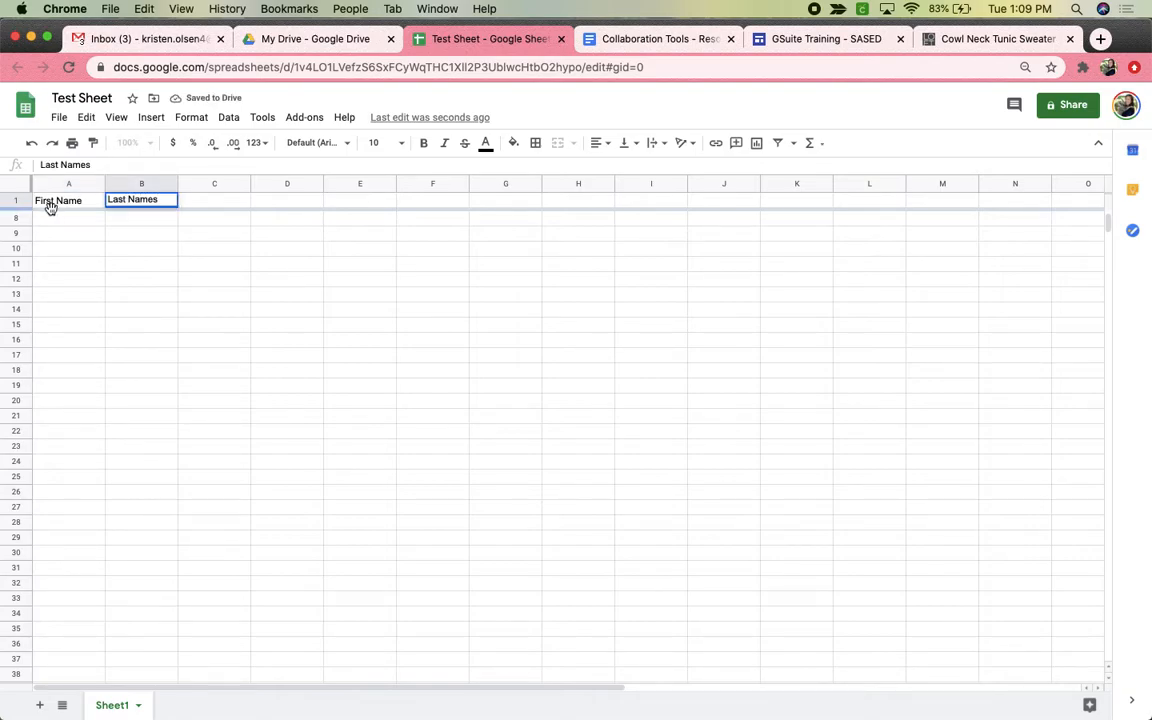
key(BackSpace)
scroll(54, 228, up, 2)
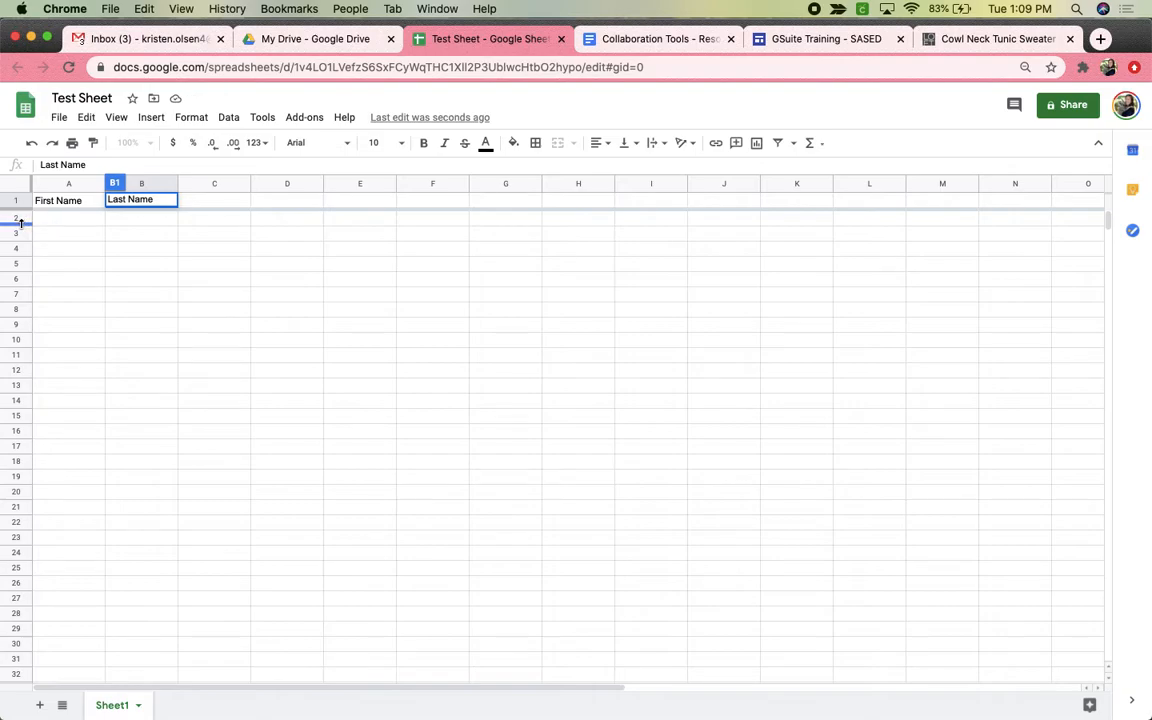
scroll(103, 236, down, 2)
scroll(103, 236, up, 2)
scroll(103, 236, up, 2)
Step: Turn on the display of formulas in the sheet
click(110, 108)
click(116, 118)
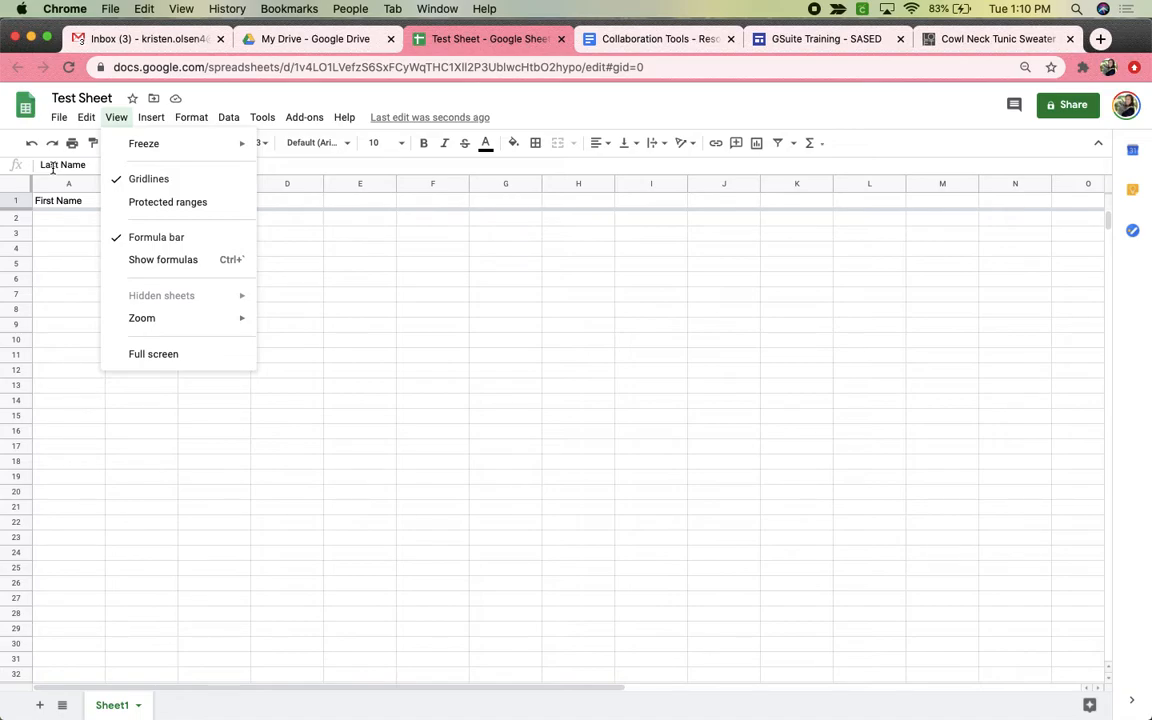
click(154, 260)
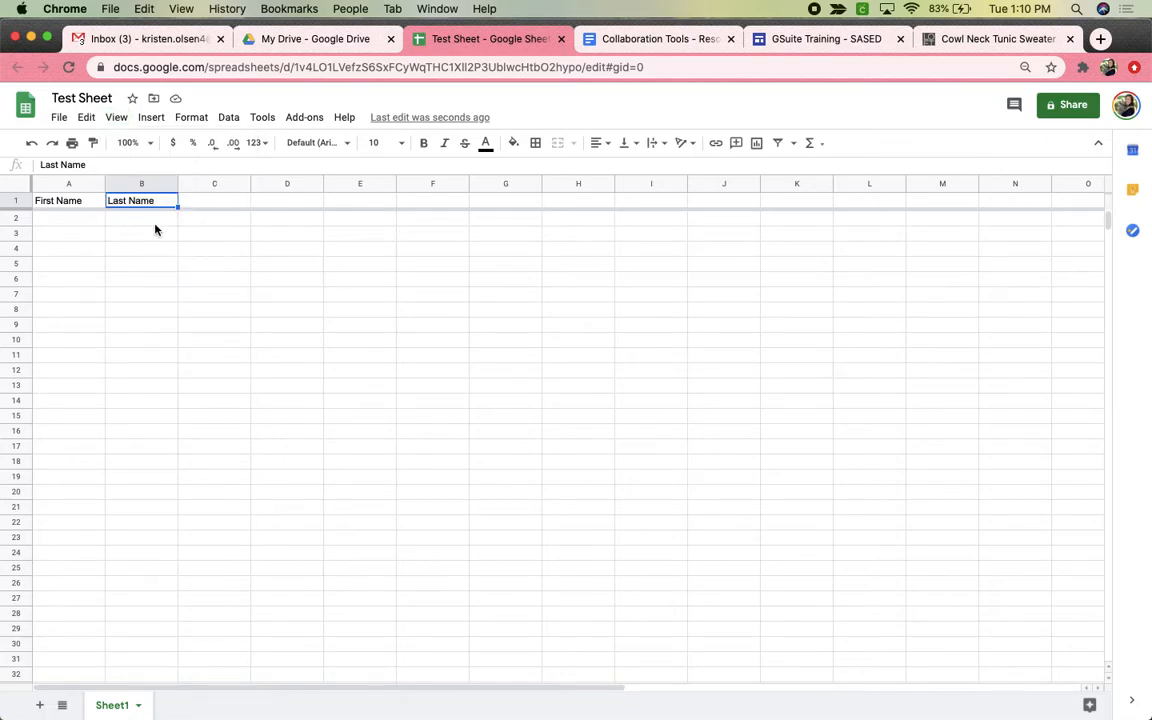
Step: Examine the zoom and full-screen options and the items that can be inserted, including images and function categories
click(155, 119)
mouse_move(116, 120)
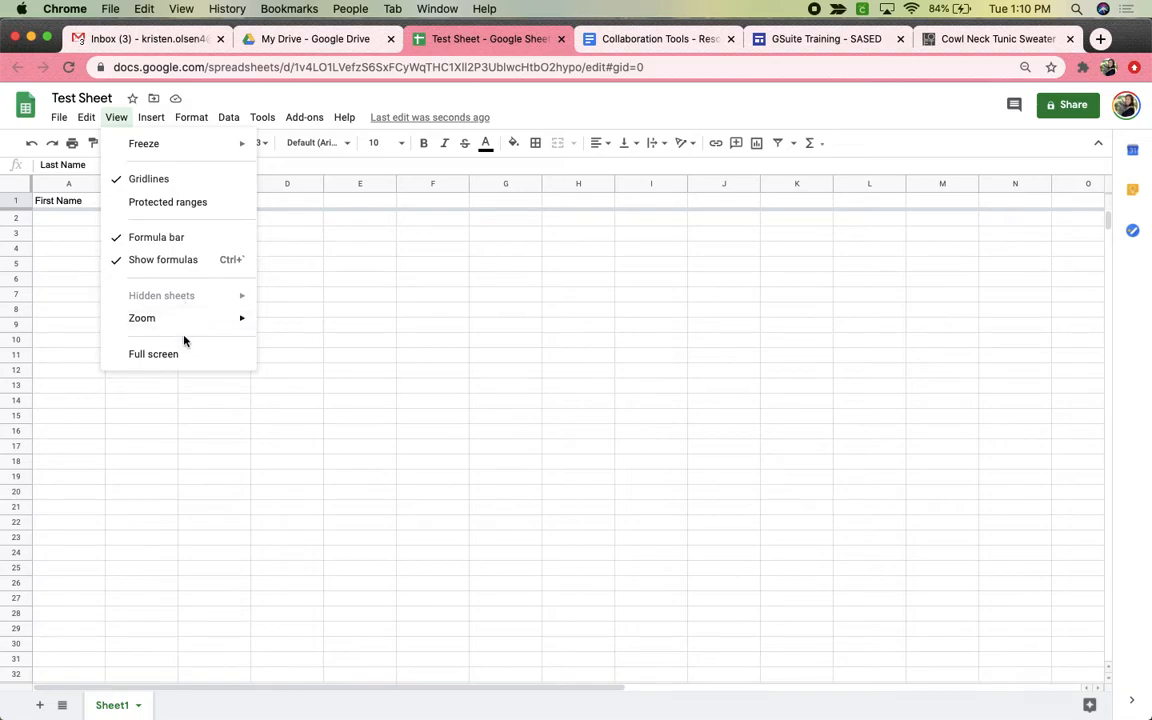
mouse_move(195, 328)
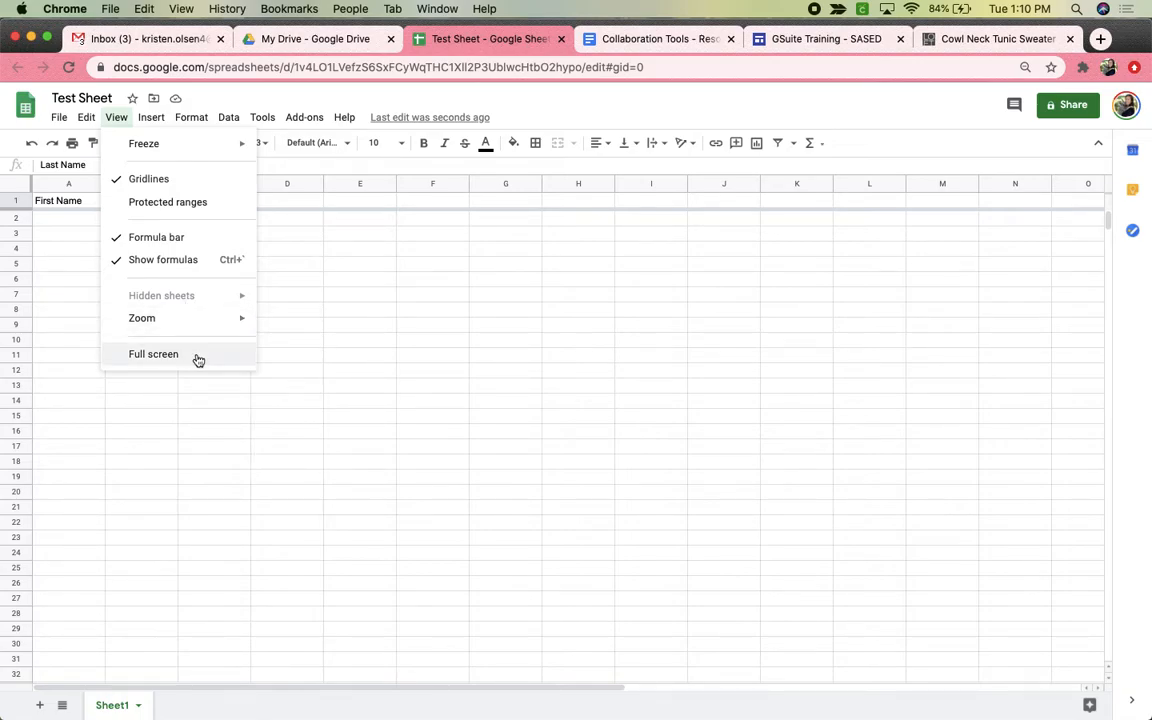
mouse_move(159, 122)
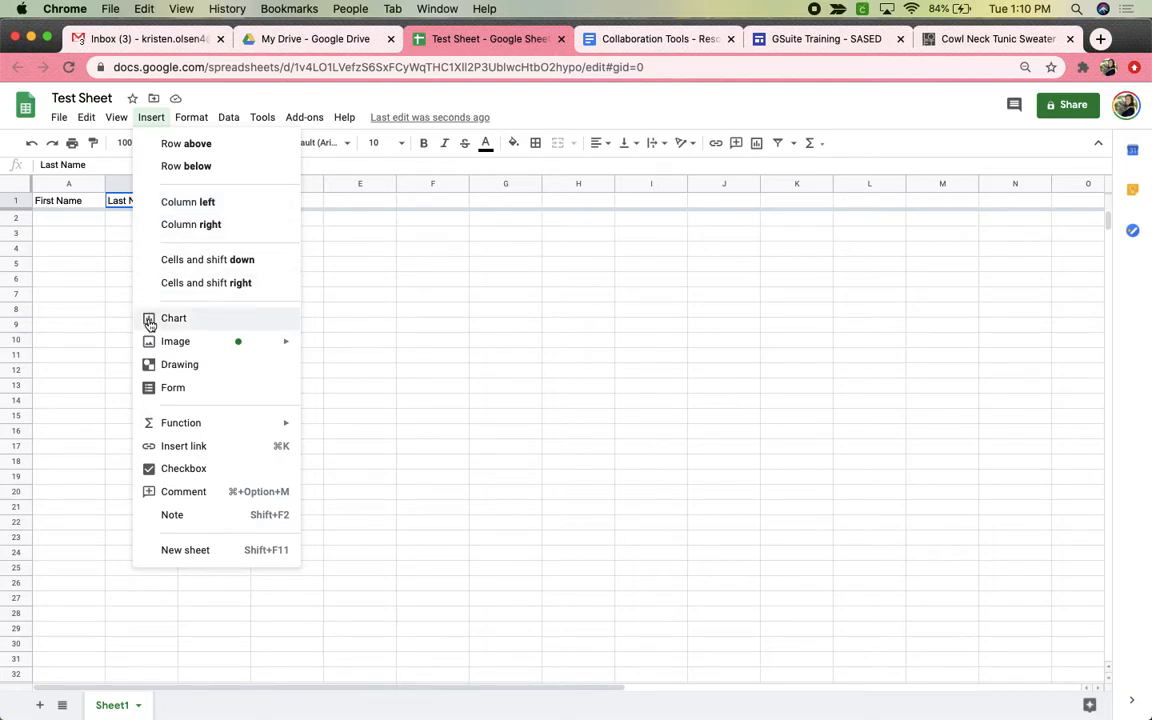
mouse_move(149, 347)
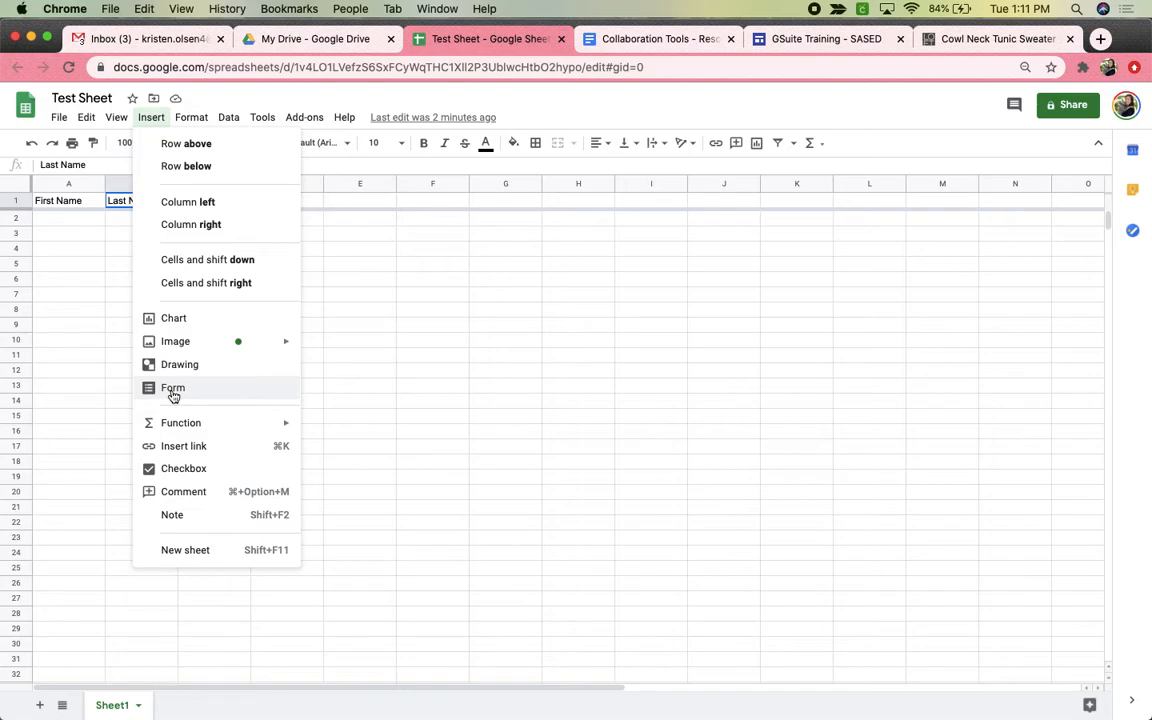
mouse_move(181, 430)
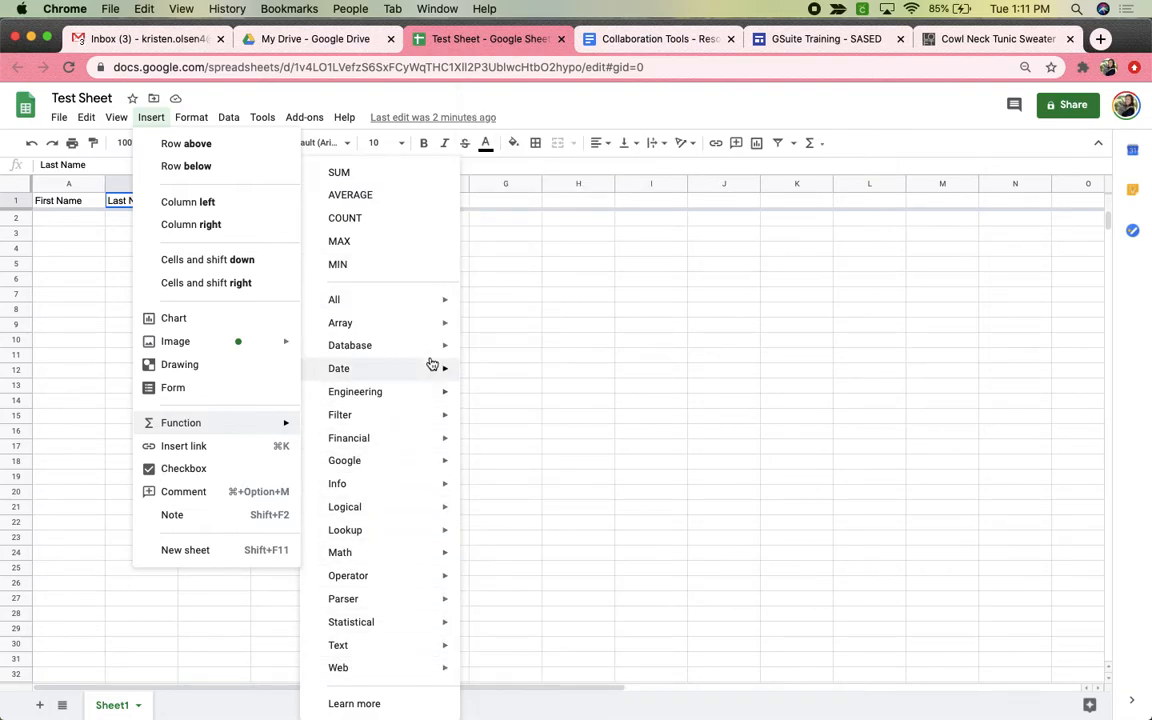
mouse_move(445, 312)
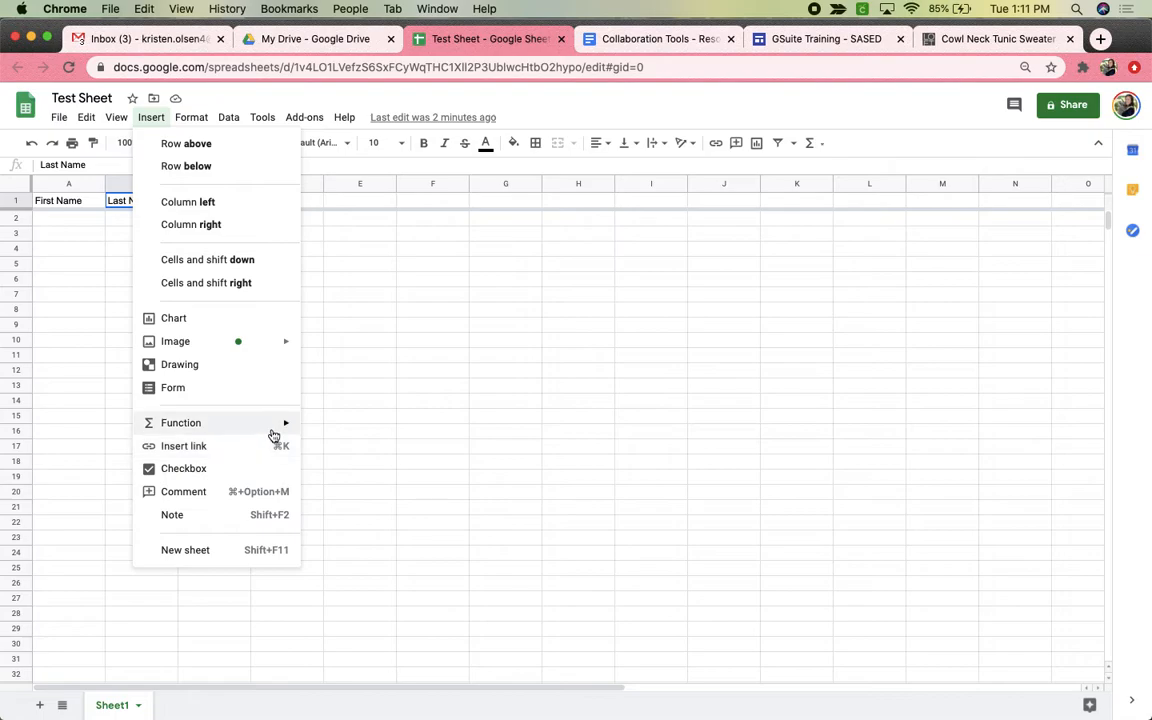
mouse_move(272, 430)
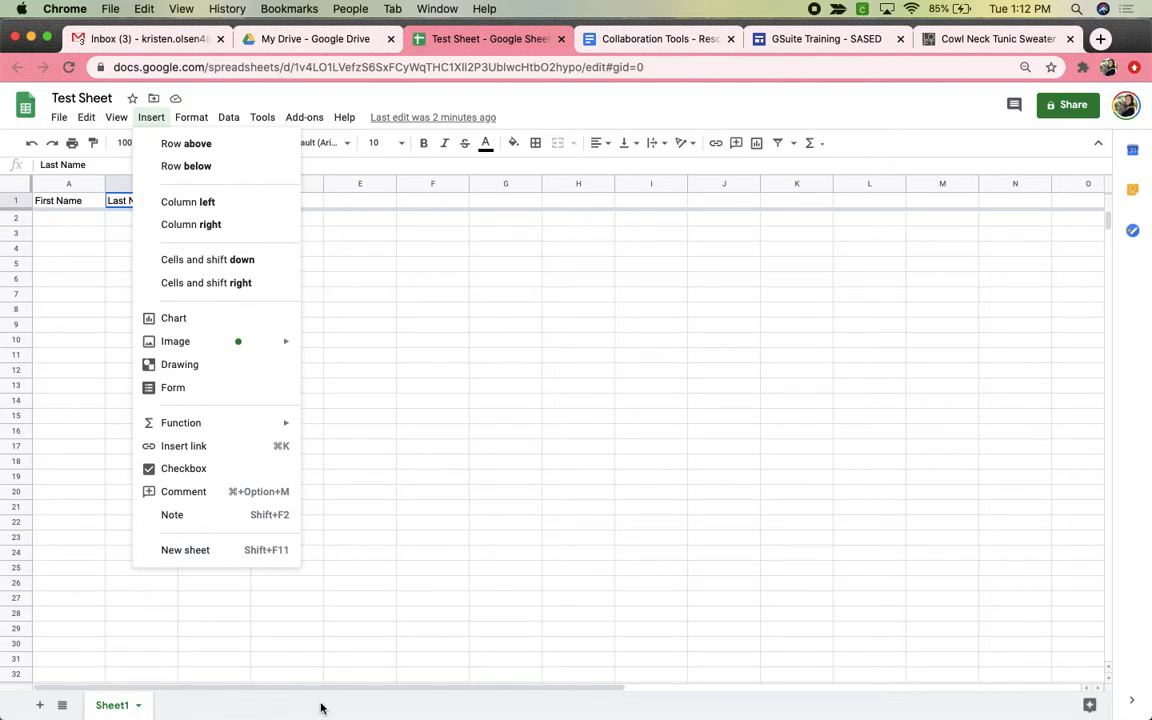
Step: Examine the formatting options for numbers, font size, alignment, text wrapping and text rotation
mouse_move(193, 117)
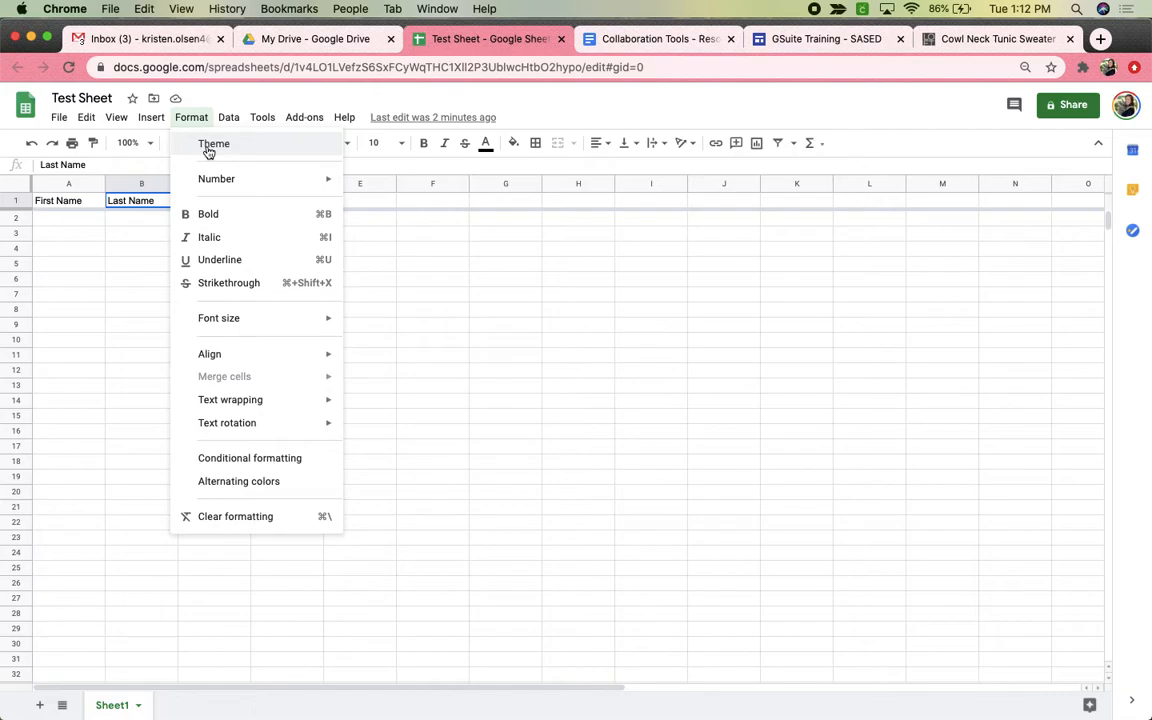
mouse_move(216, 189)
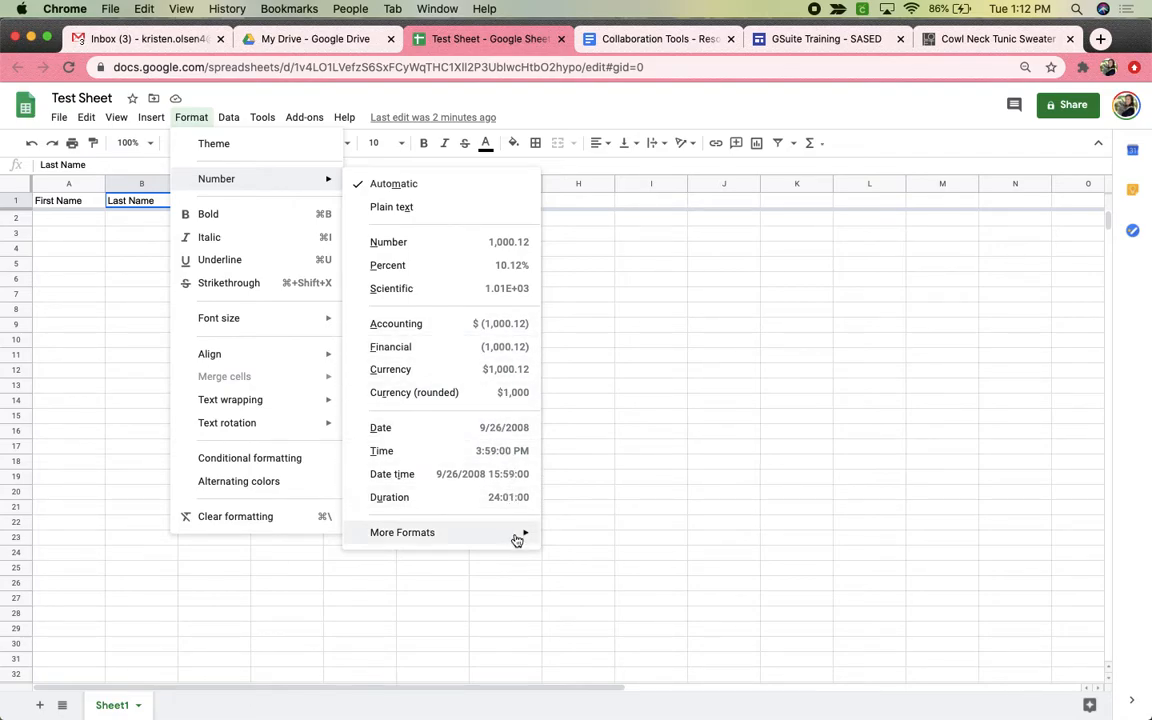
mouse_move(516, 540)
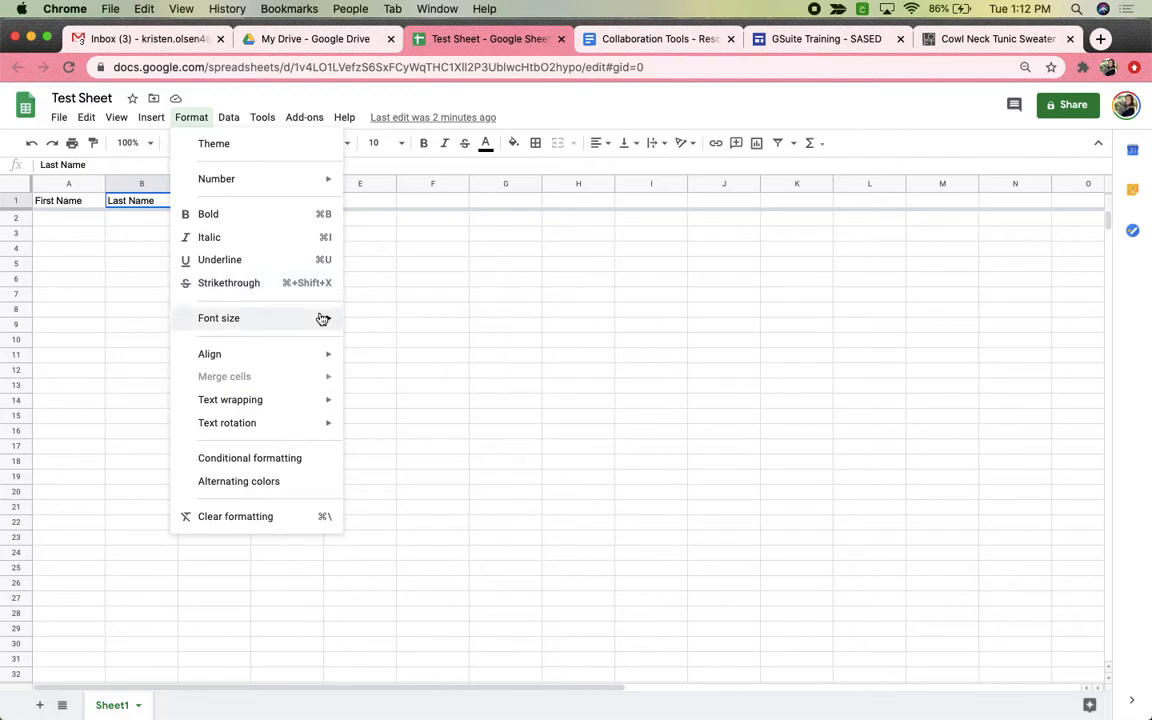
mouse_move(316, 362)
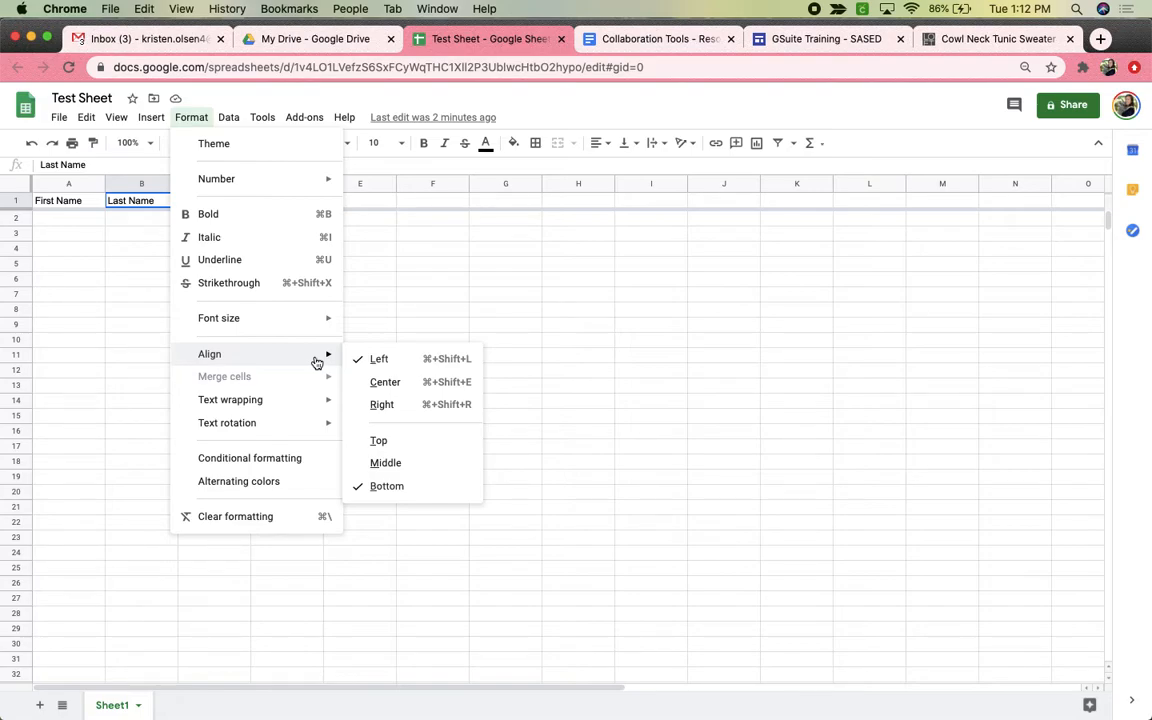
mouse_move(311, 408)
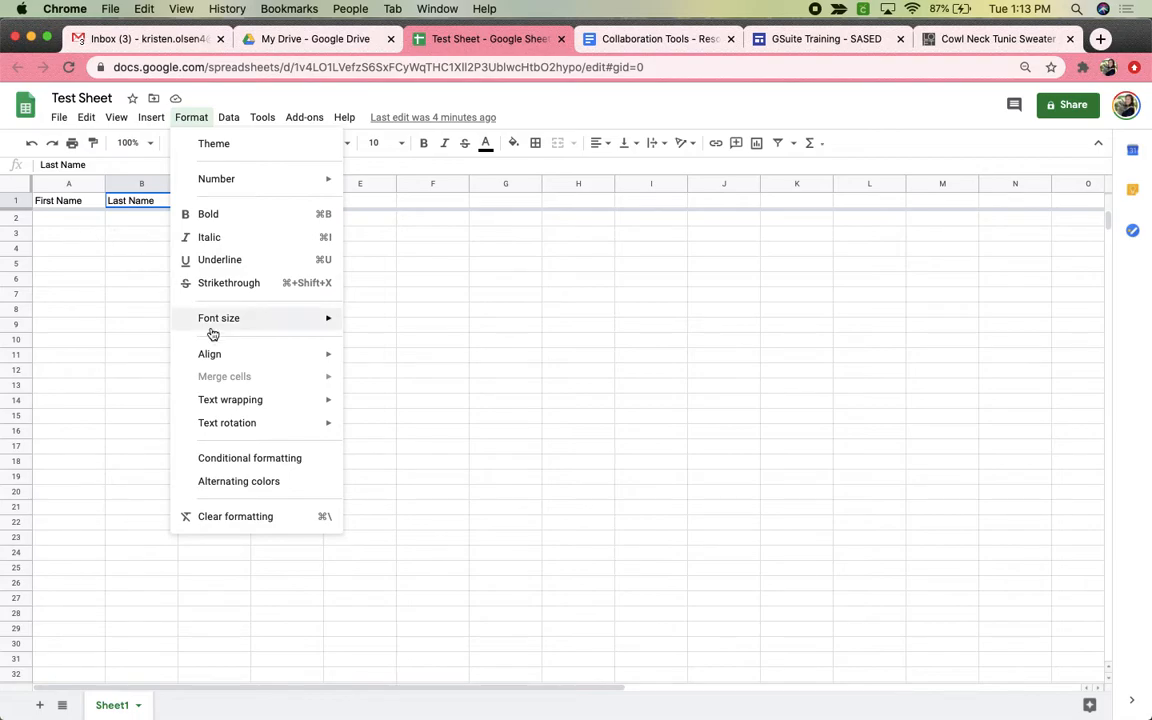
mouse_move(226, 423)
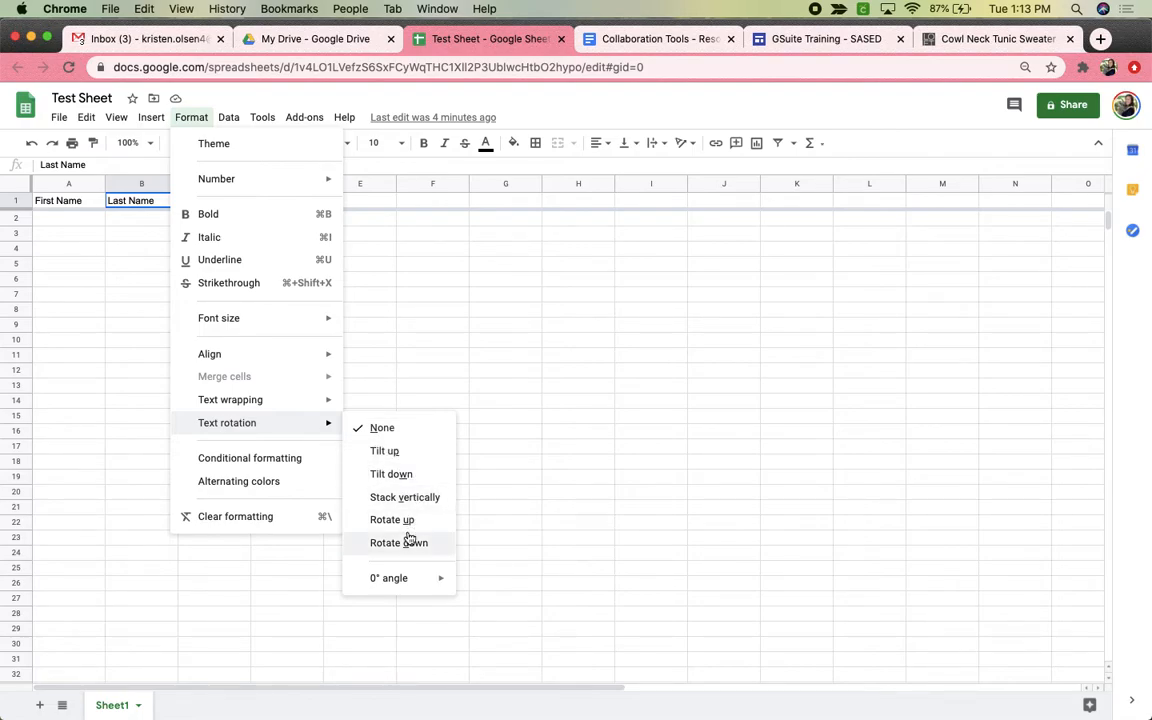
Step: Start a single-color conditional formatting rule and set its range to B1:B100
mouse_move(429, 586)
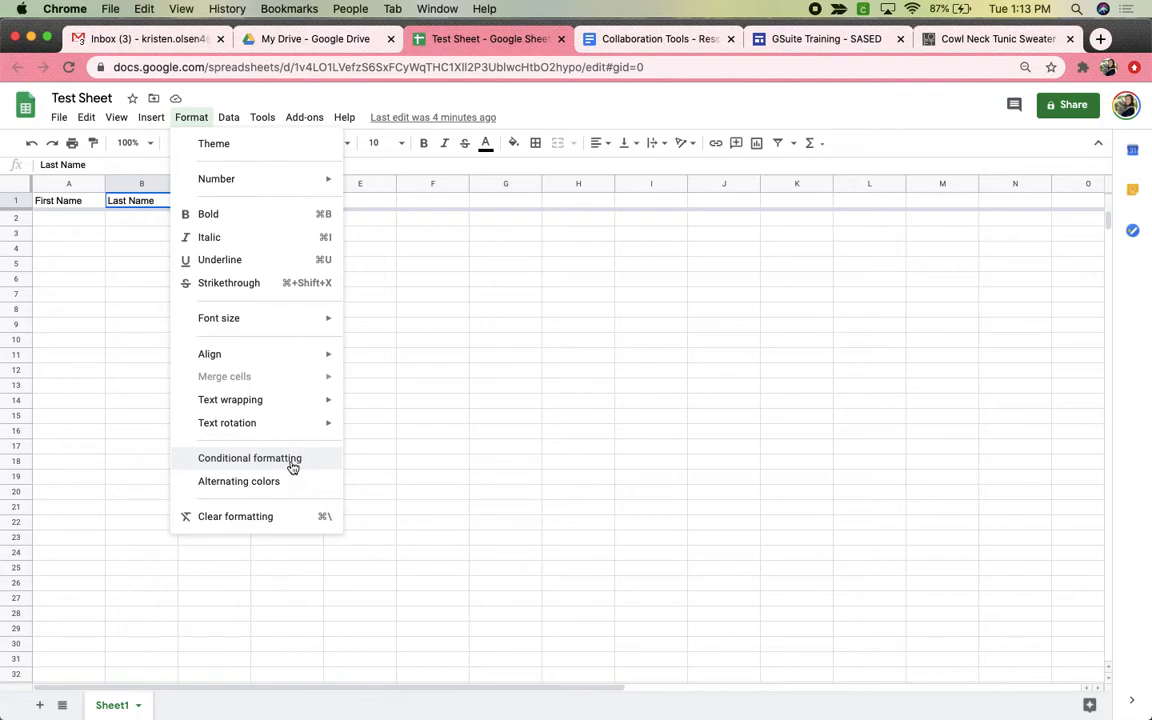
click(291, 462)
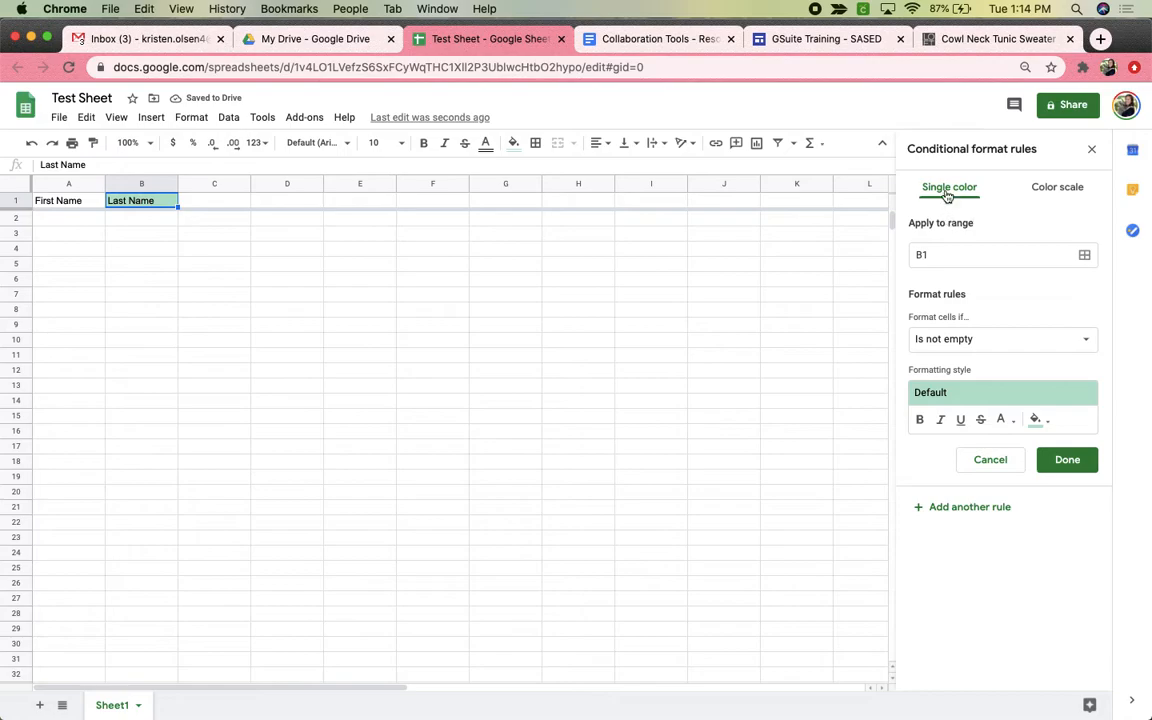
click(148, 184)
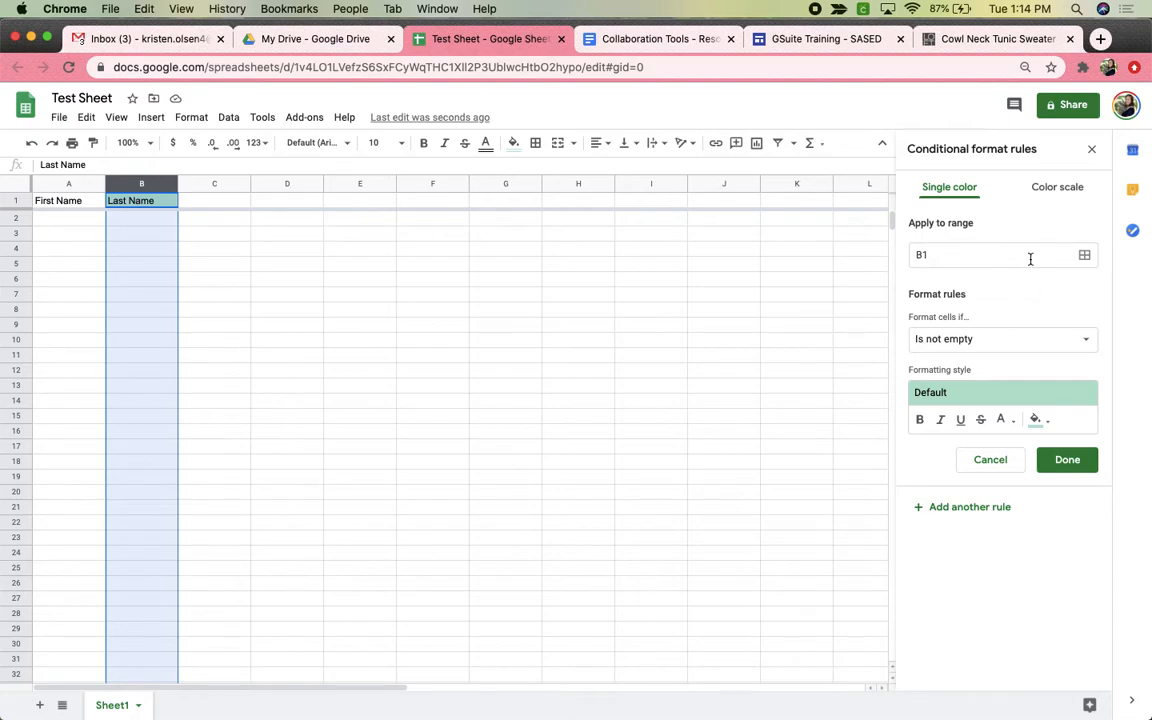
click(1086, 258)
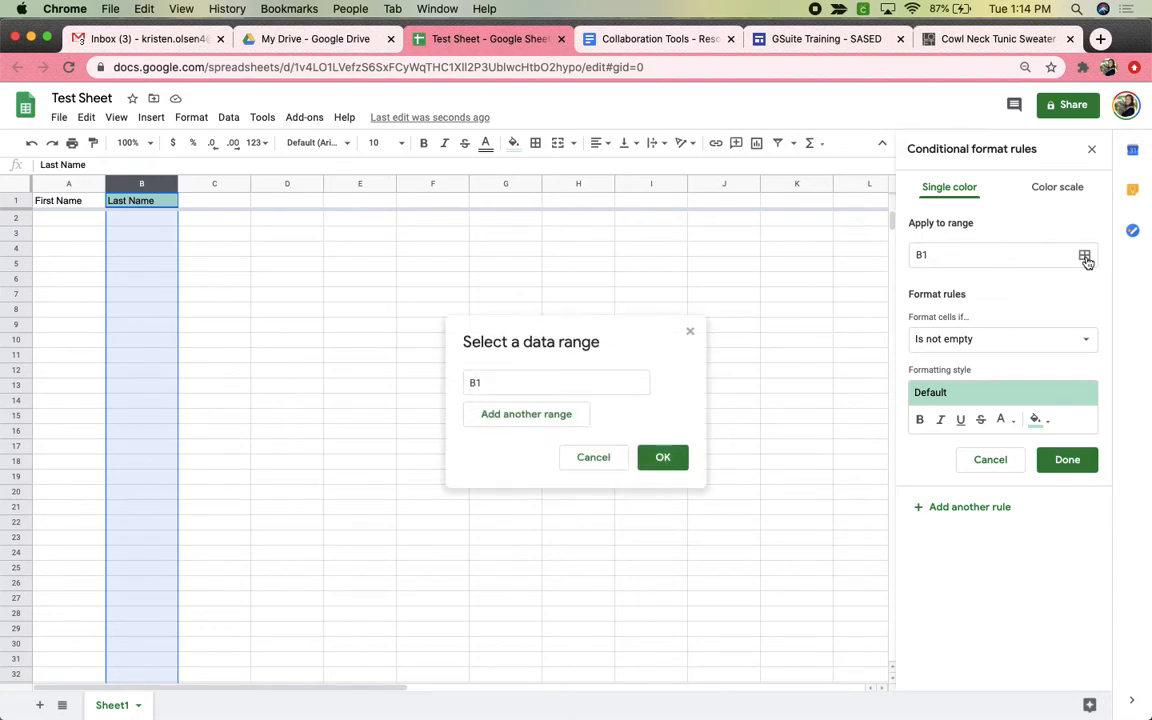
click(495, 379)
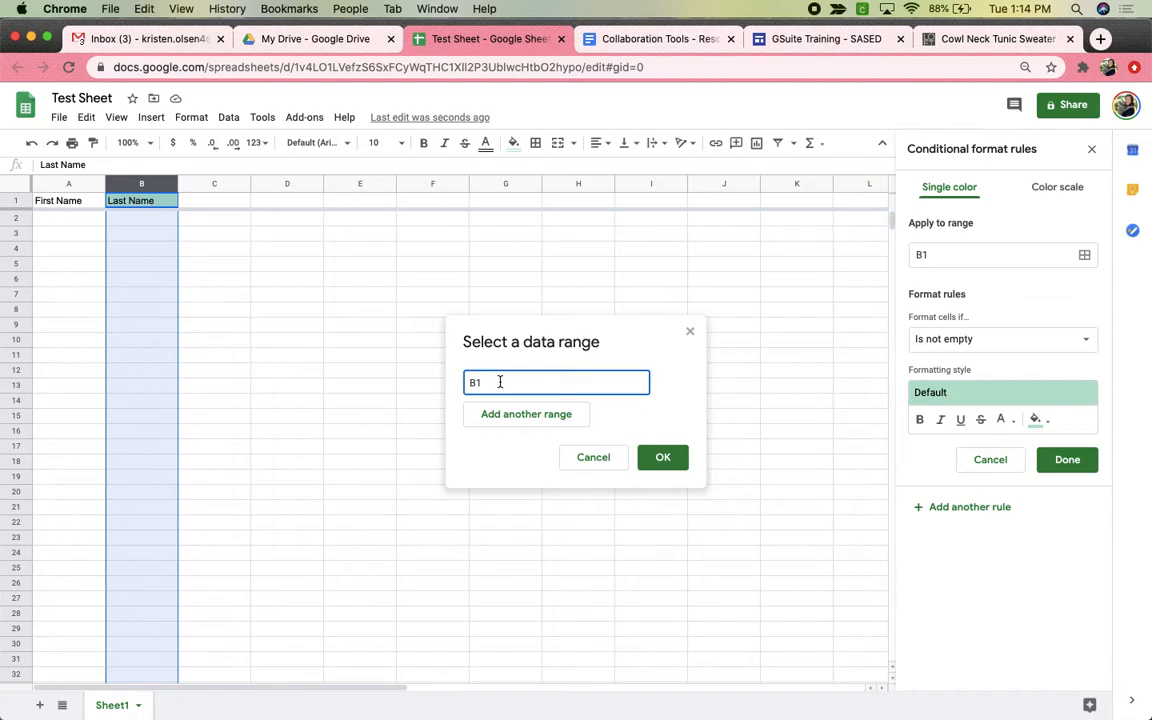
text(:B100)
click(663, 457)
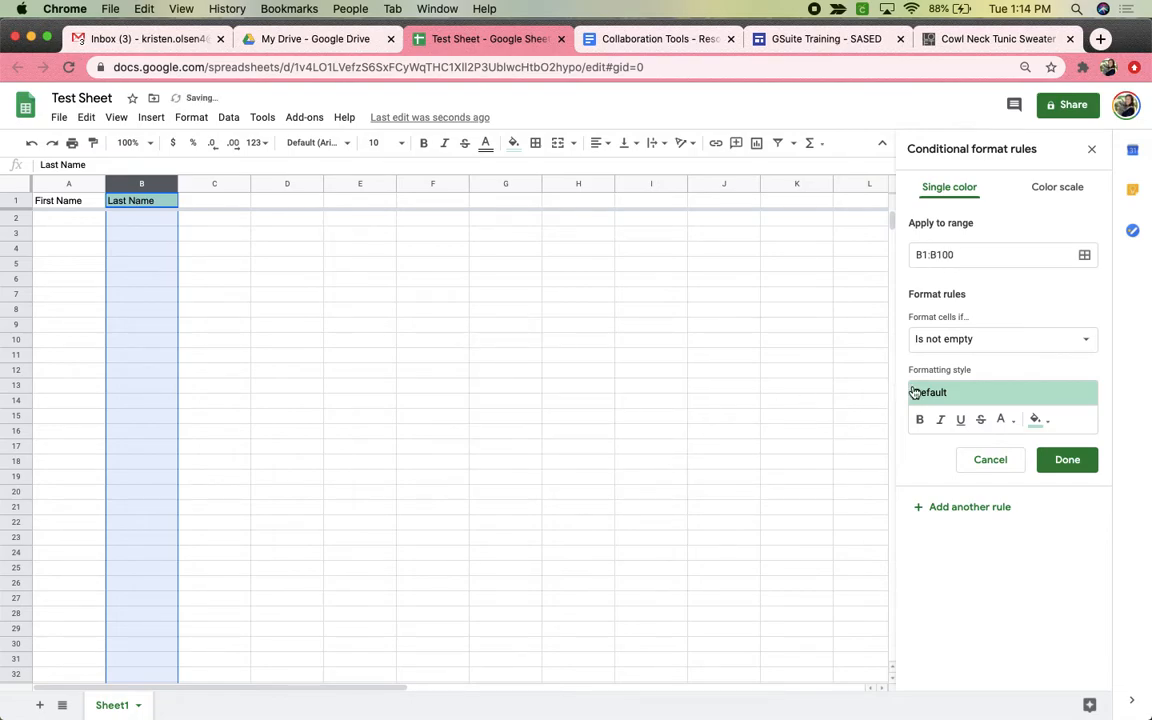
Step: Set the conditional formatting rule to color cells that are empty with the light red default style
click(960, 343)
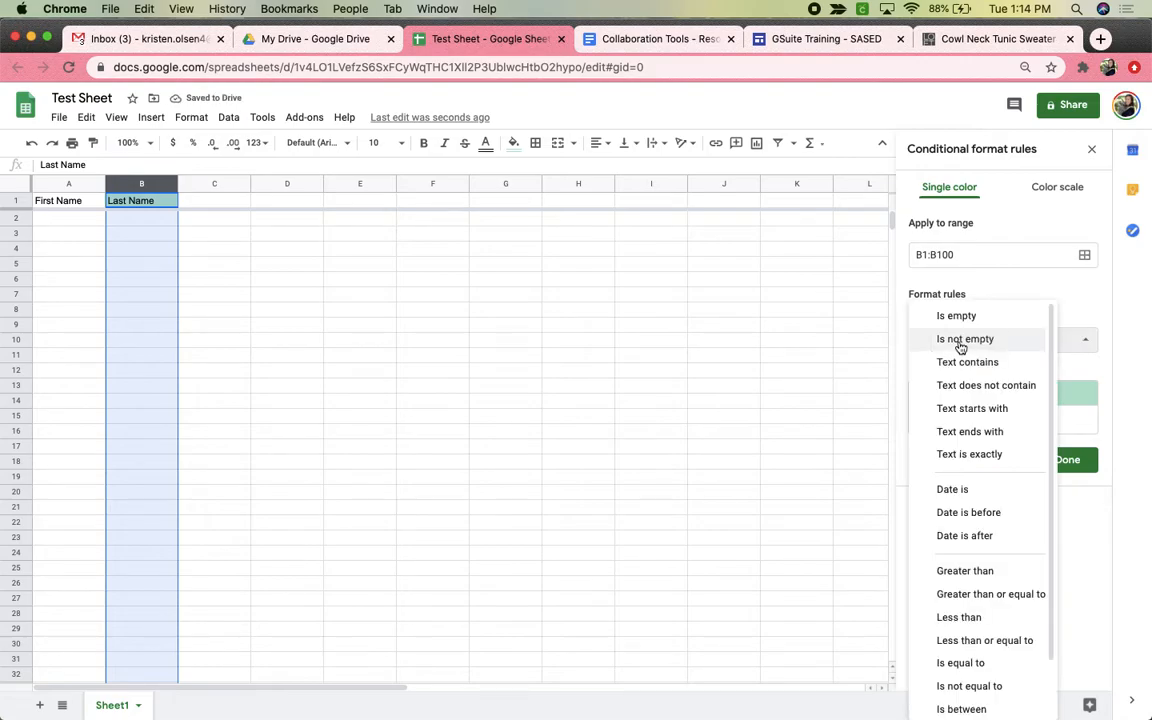
click(964, 322)
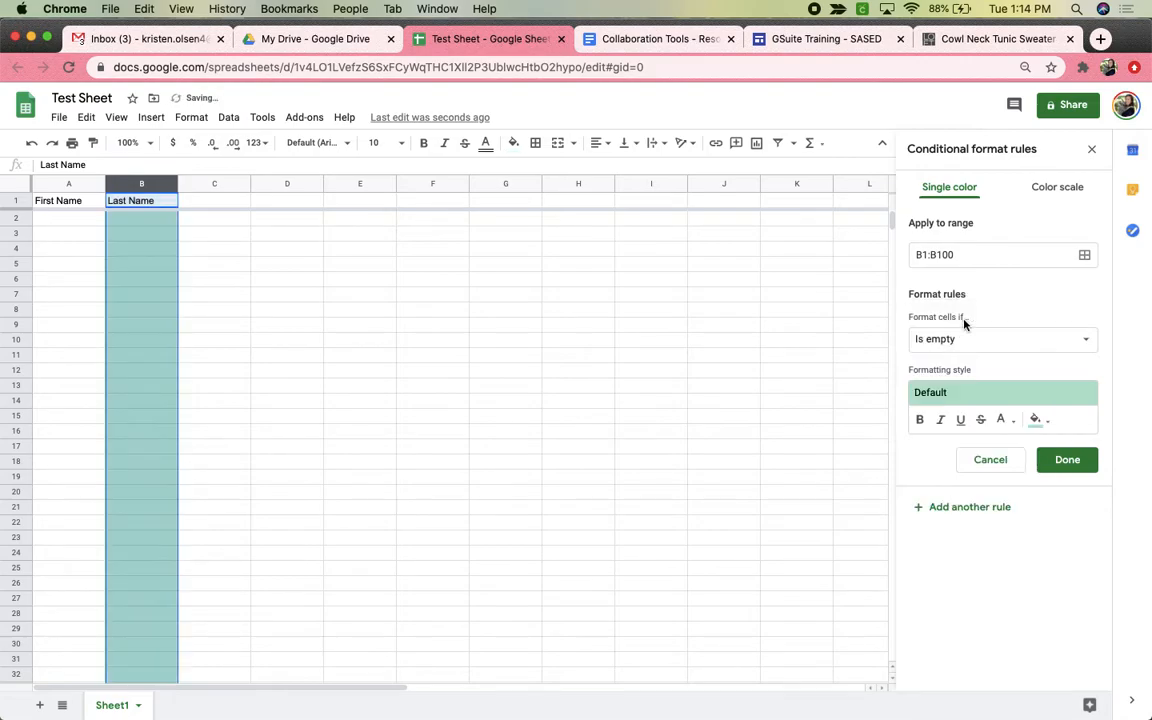
click(975, 403)
click(1062, 431)
click(948, 342)
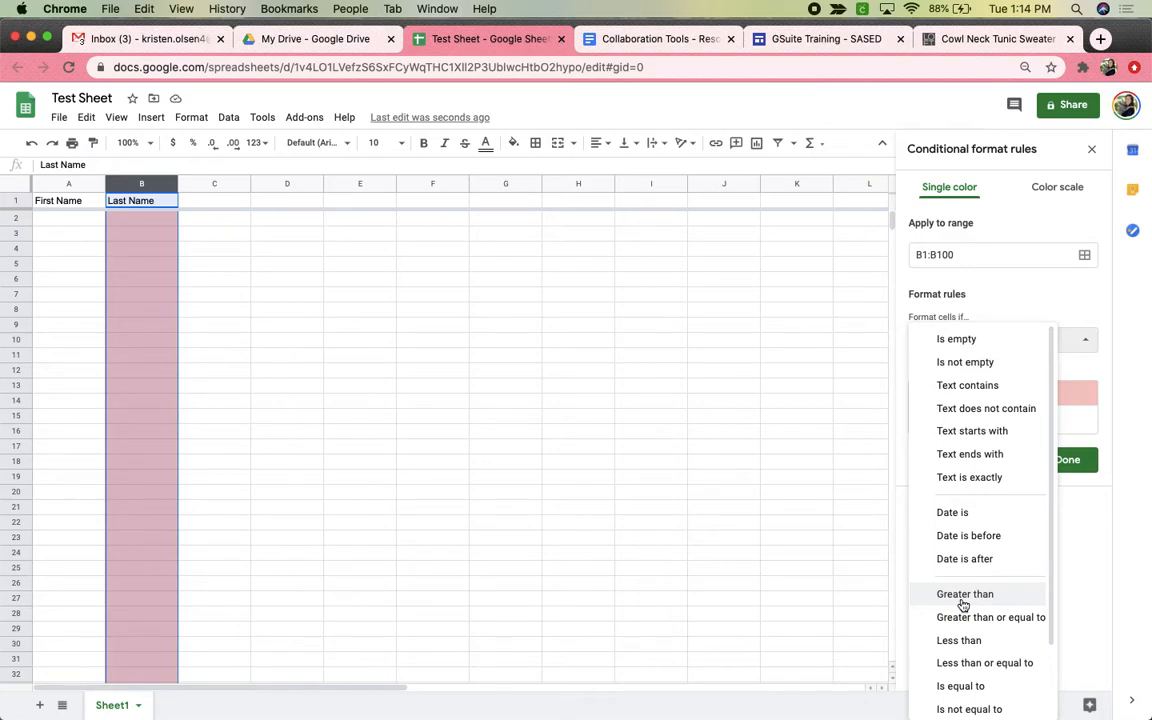
Step: Enter a sample last name in B4 to test the conditional formatting, and close the format rules
click(159, 257)
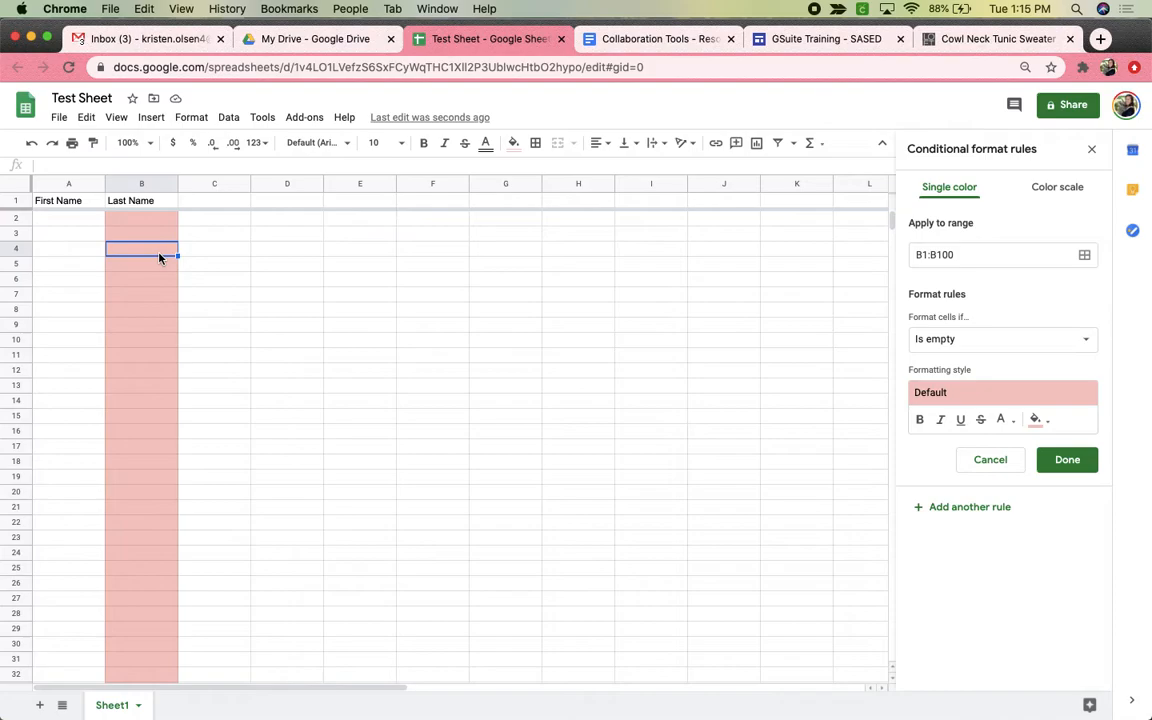
text(Ward)
key(Return)
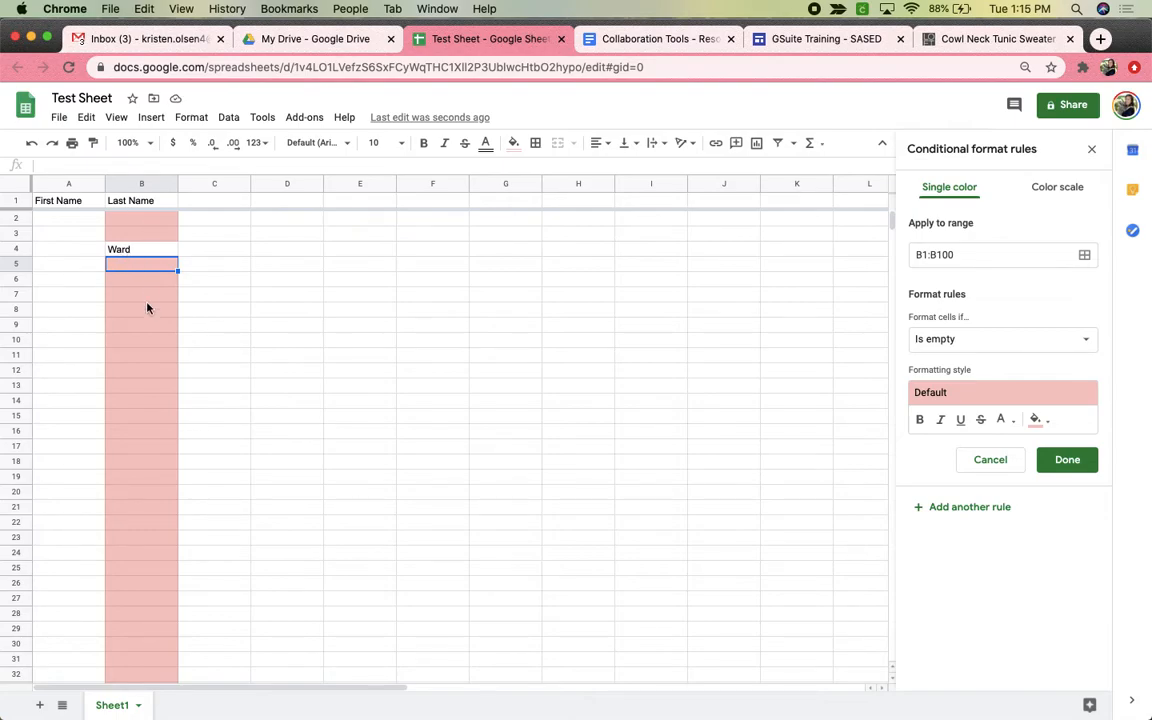
click(1091, 155)
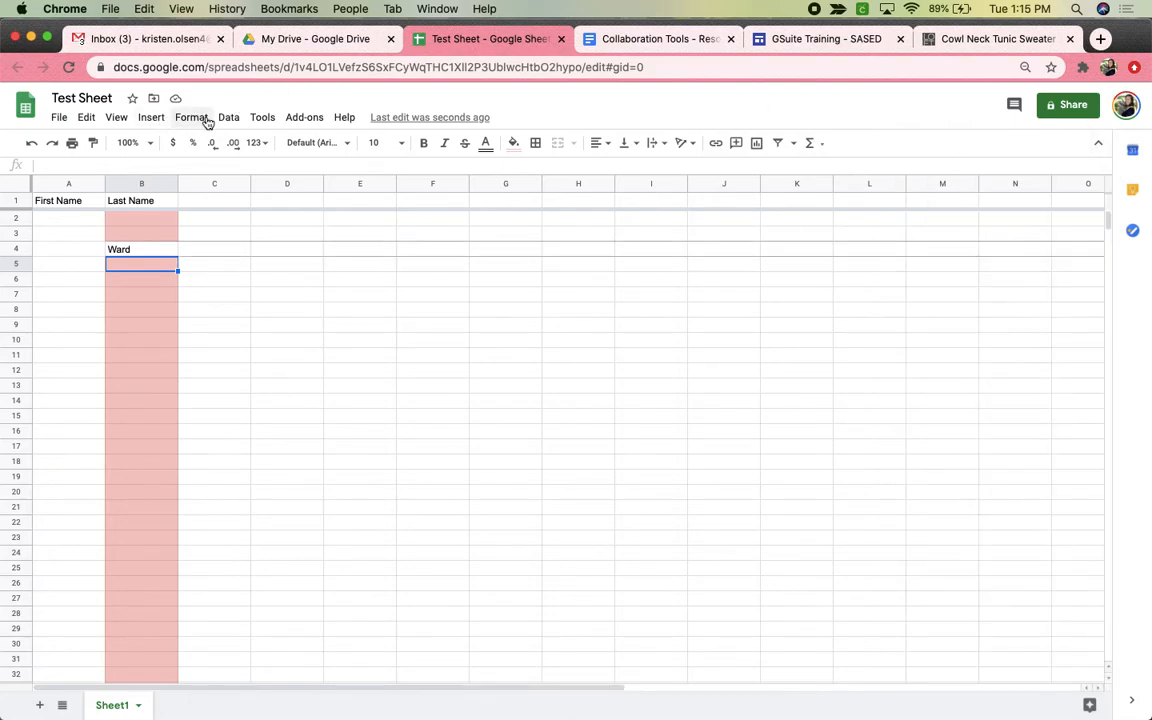
Step: Apply alternating colors to cell B5 using the green default style with a header
click(205, 119)
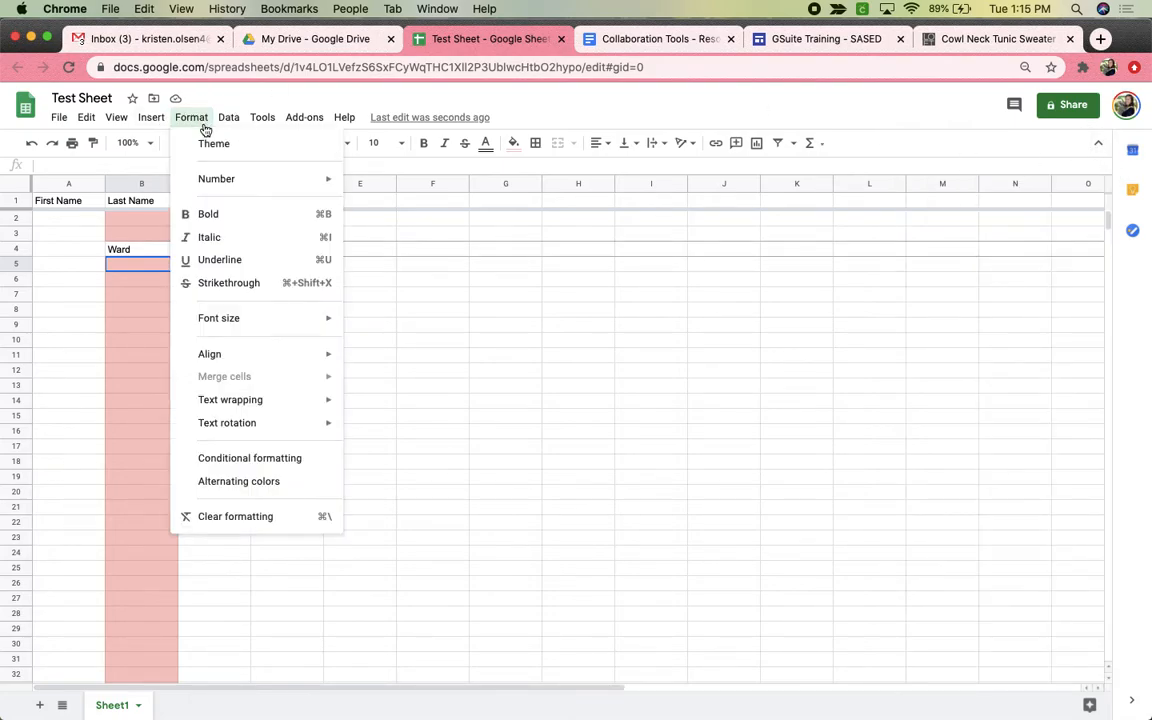
click(249, 484)
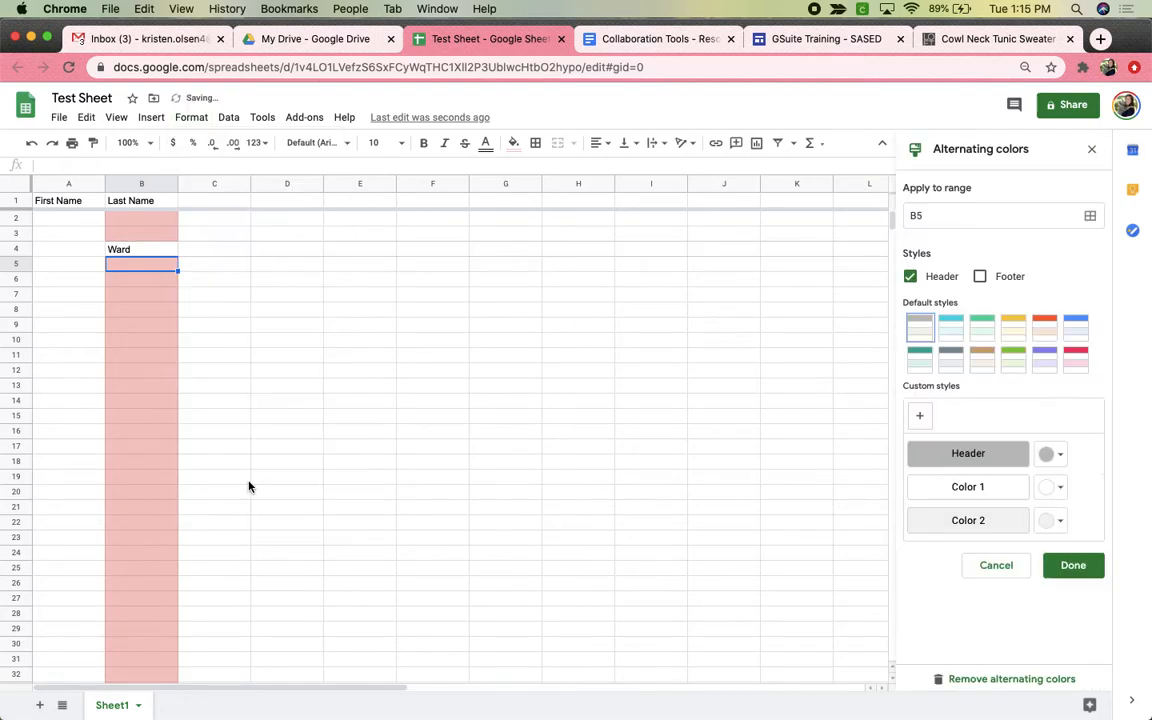
click(983, 338)
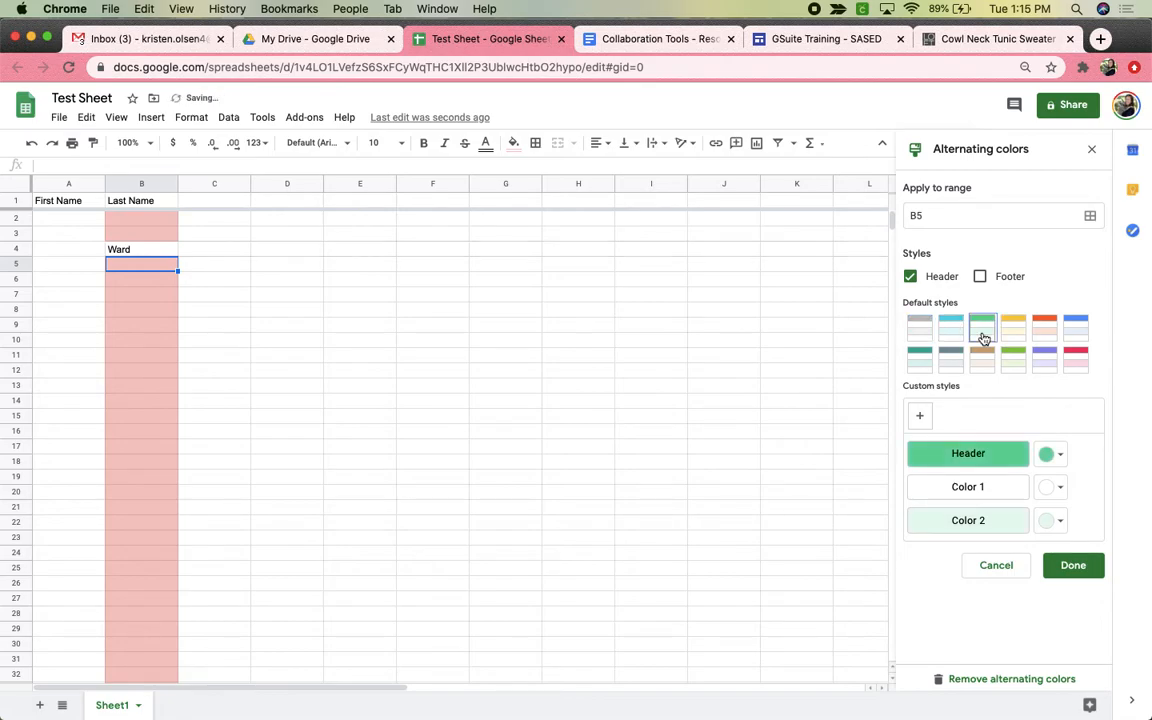
click(1073, 566)
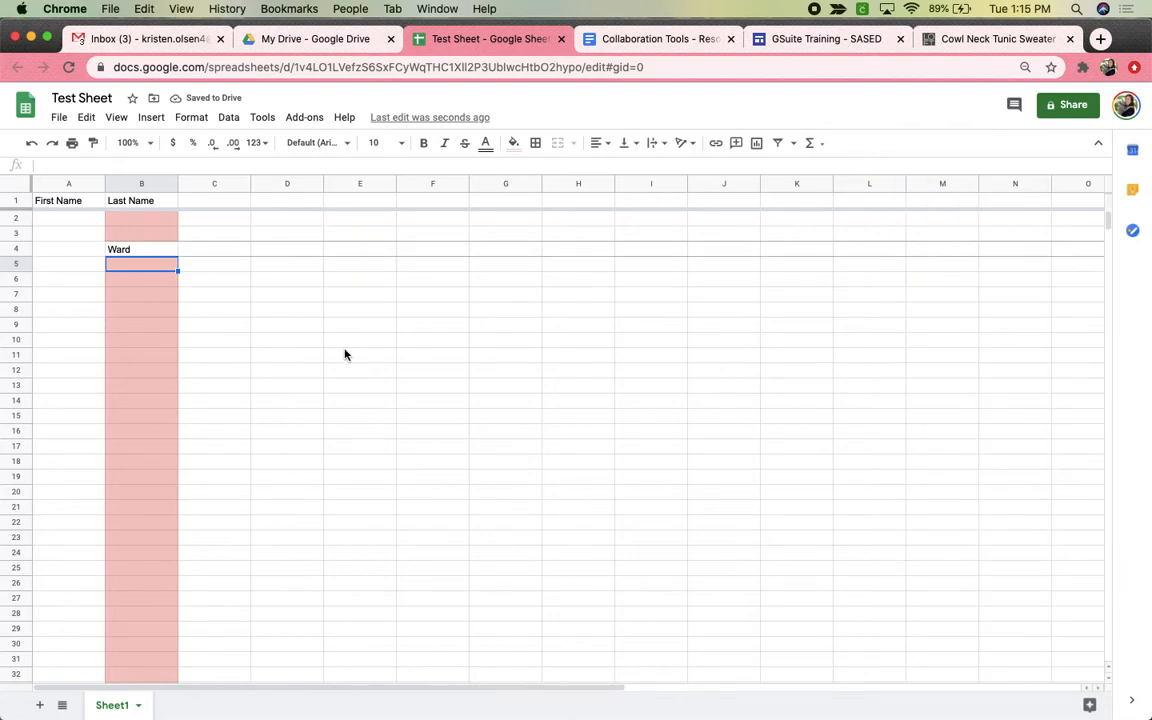
Step: Extend the green alternating colors to the range A1:L100, and remove the alternating colors from the sheet
click(17, 184)
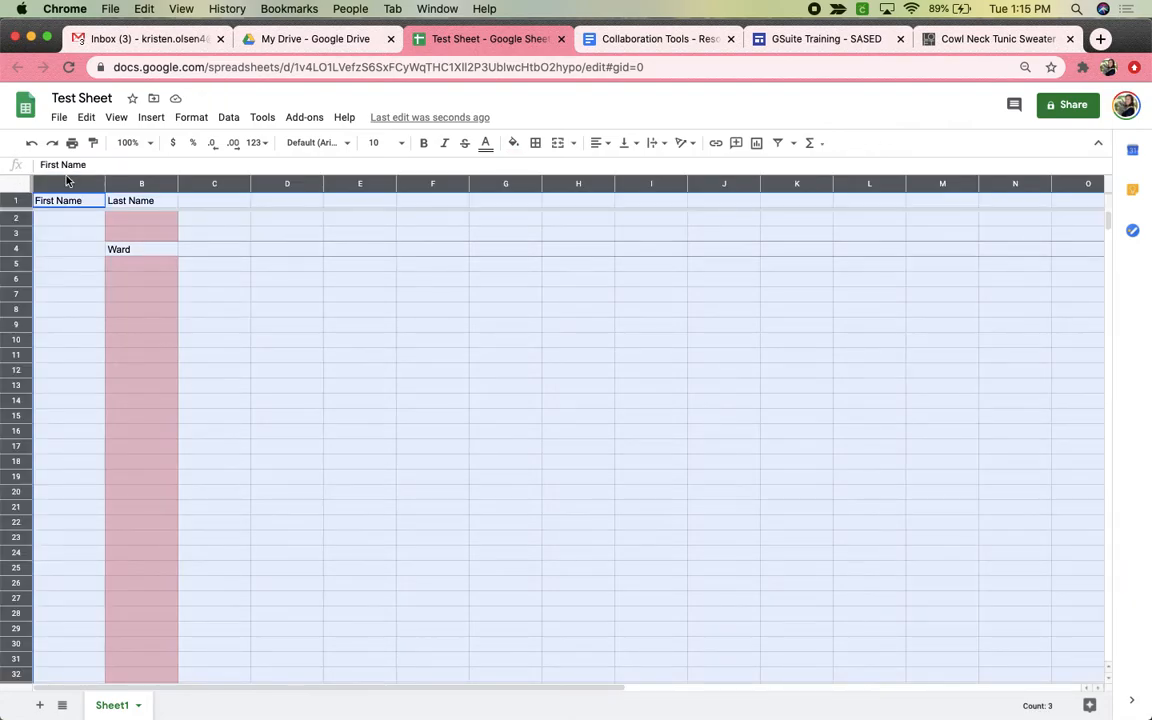
click(189, 118)
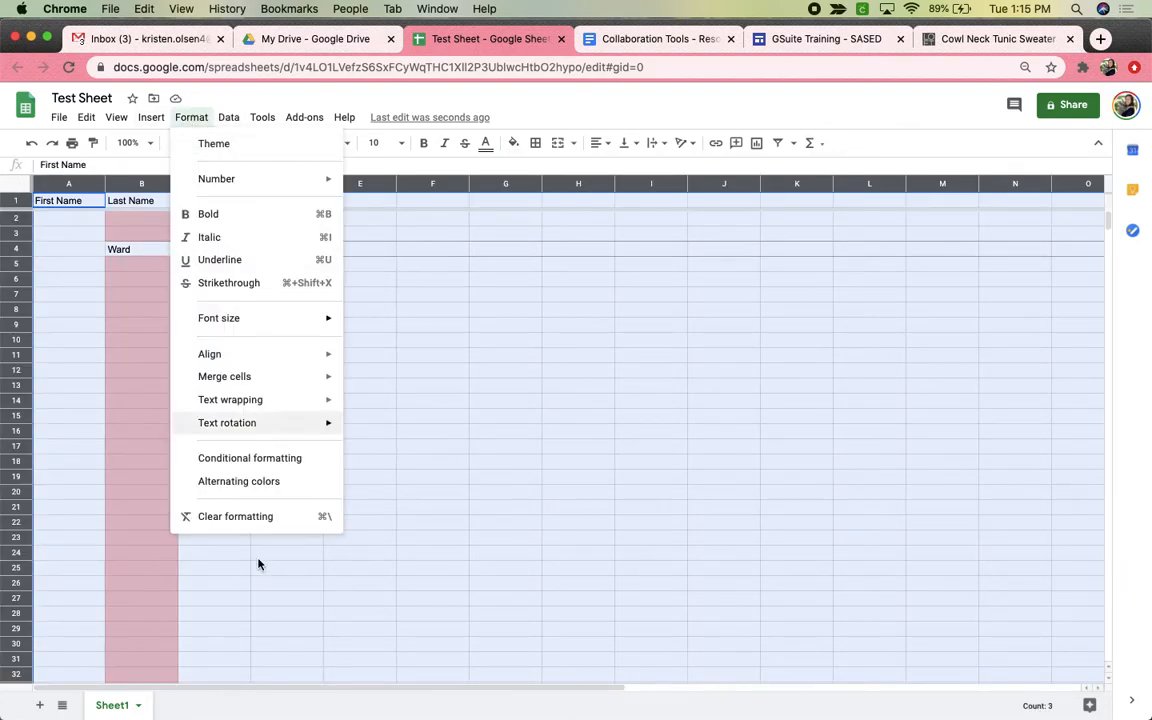
click(272, 481)
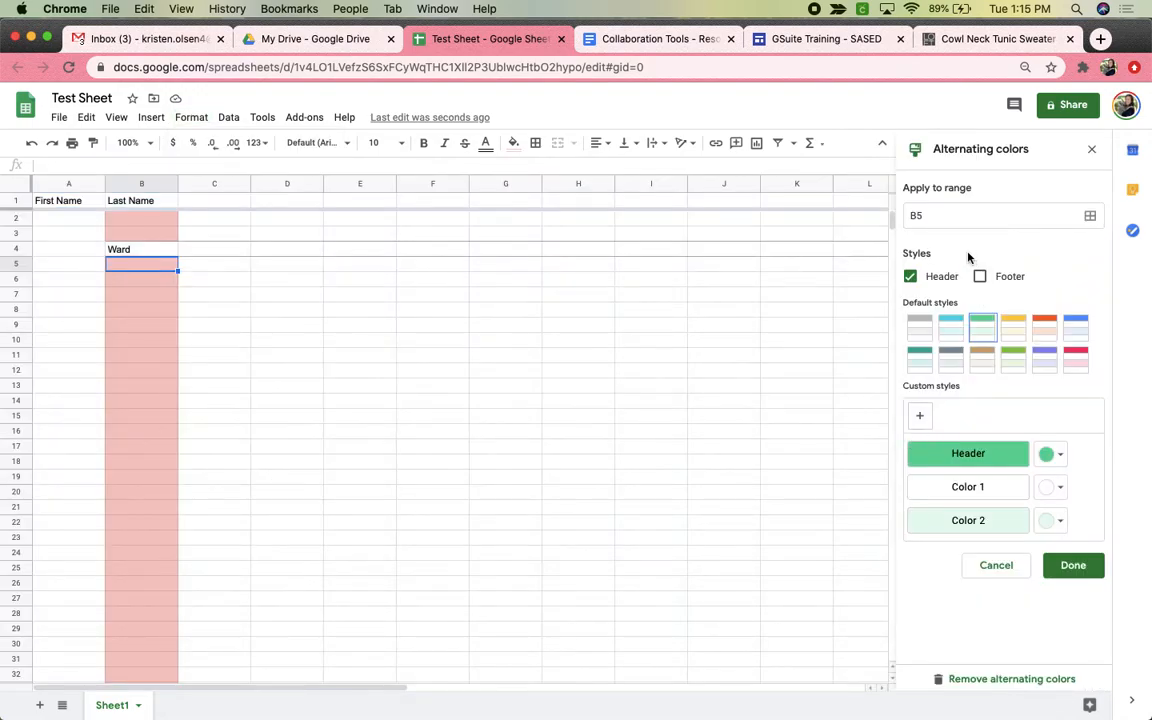
click(1090, 216)
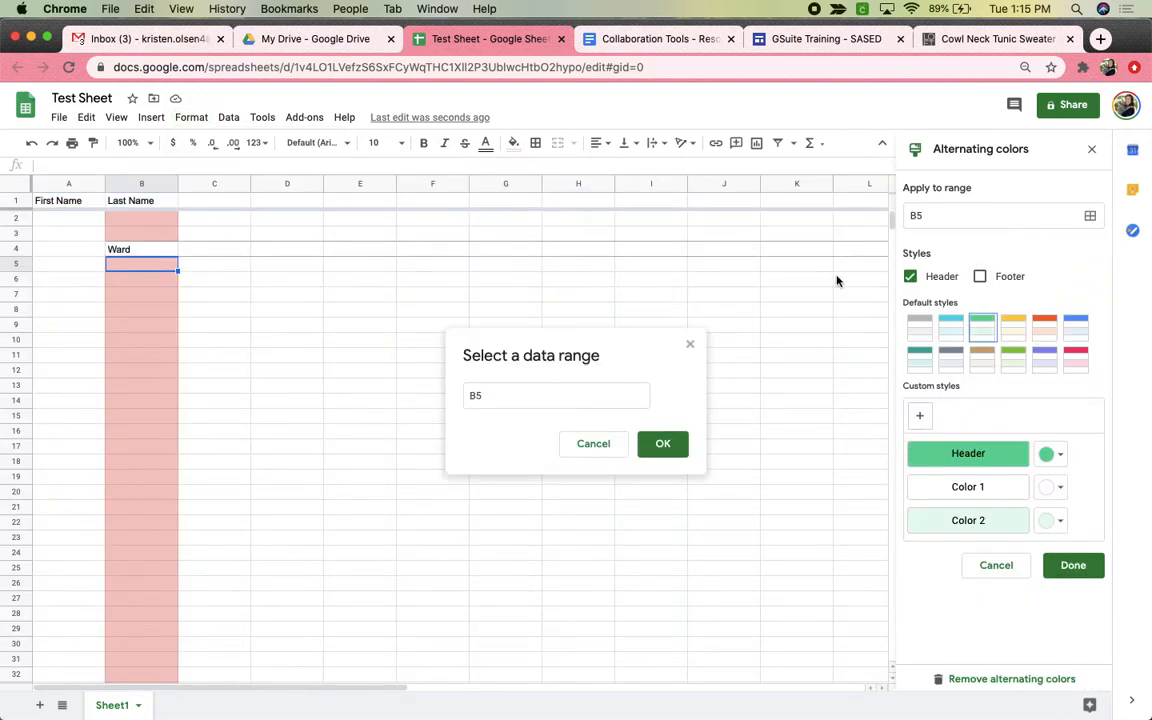
click(518, 394)
text(A)
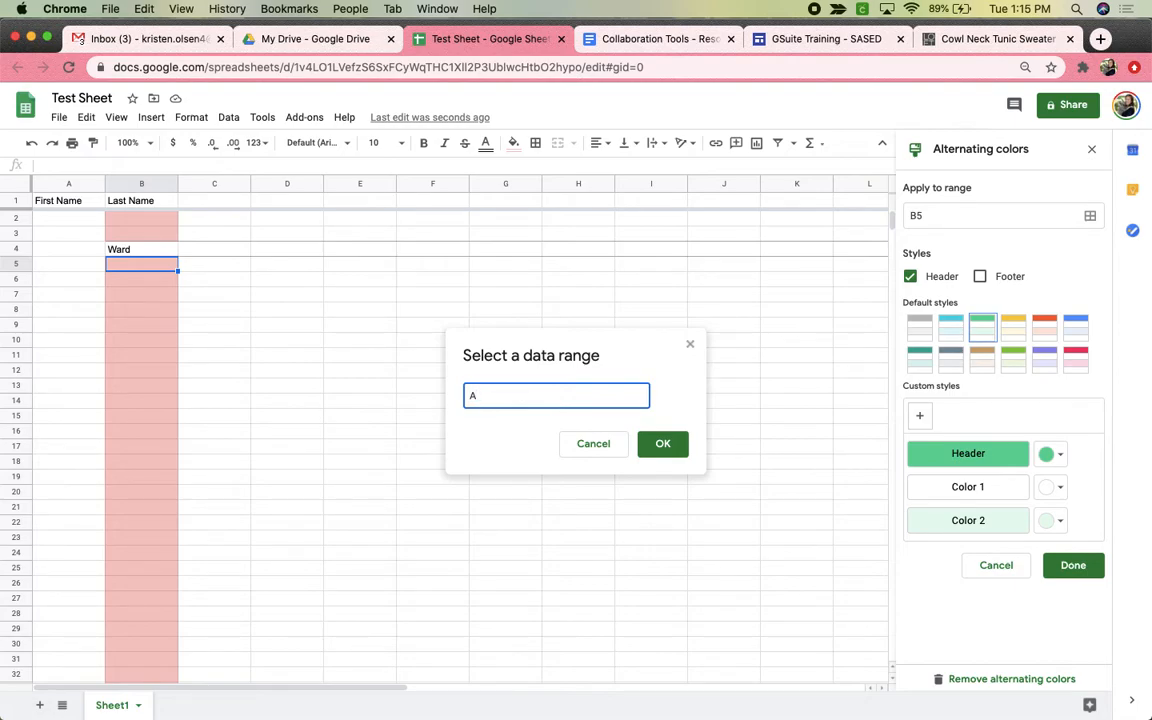
text(1:L100)
click(663, 444)
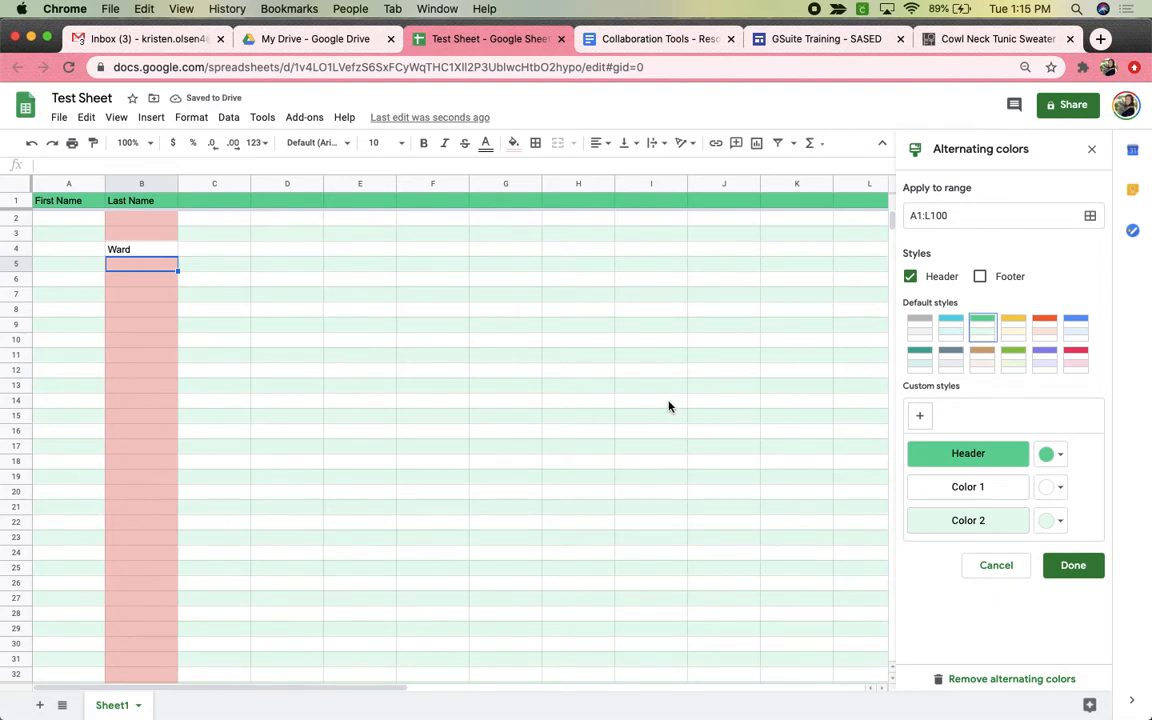
click(1003, 680)
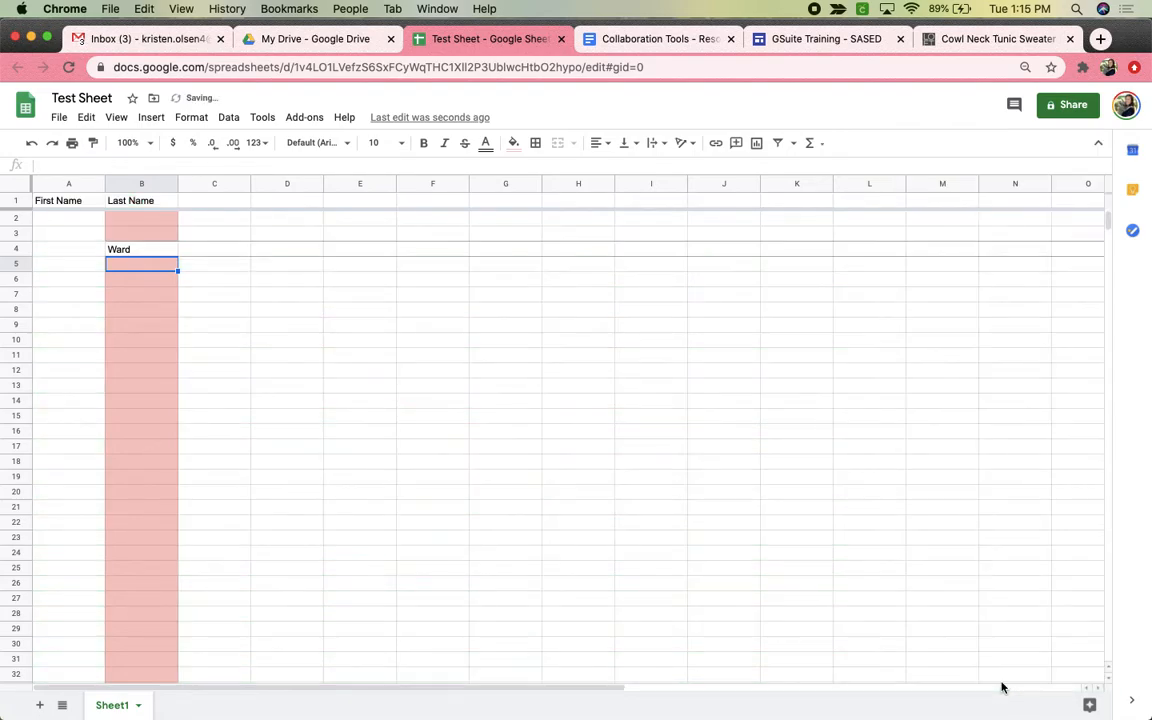
Step: Examine the option for clearing the formatting of cell B4
click(194, 122)
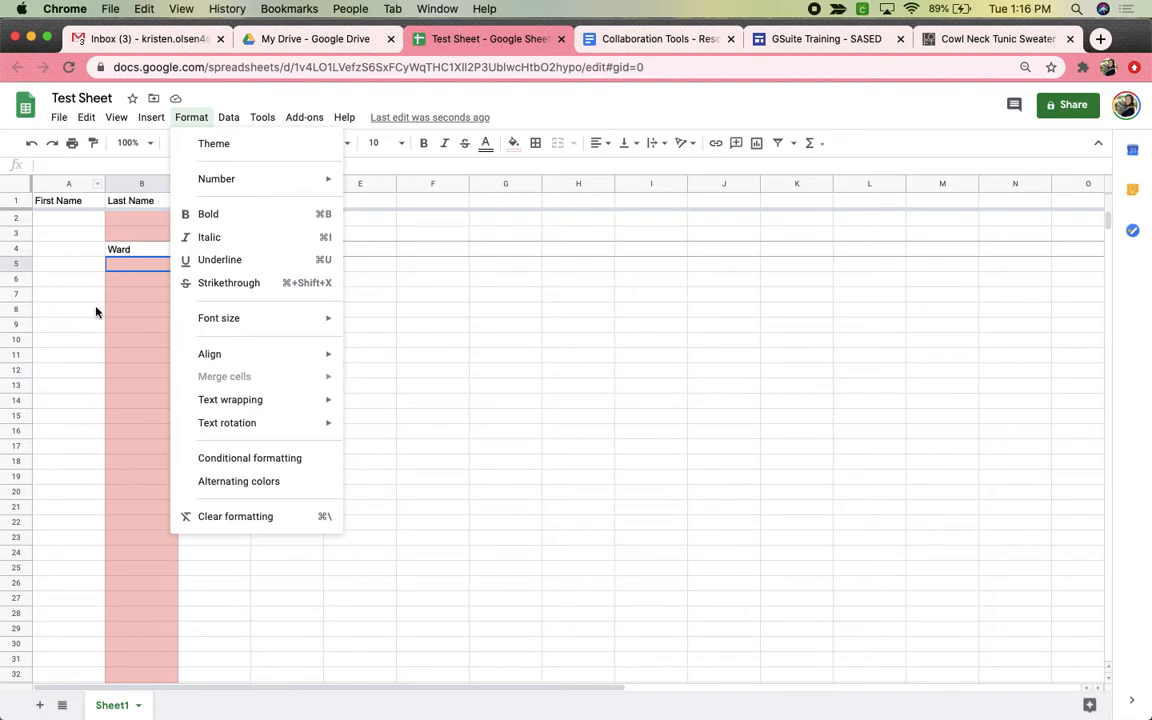
click(100, 270)
click(136, 251)
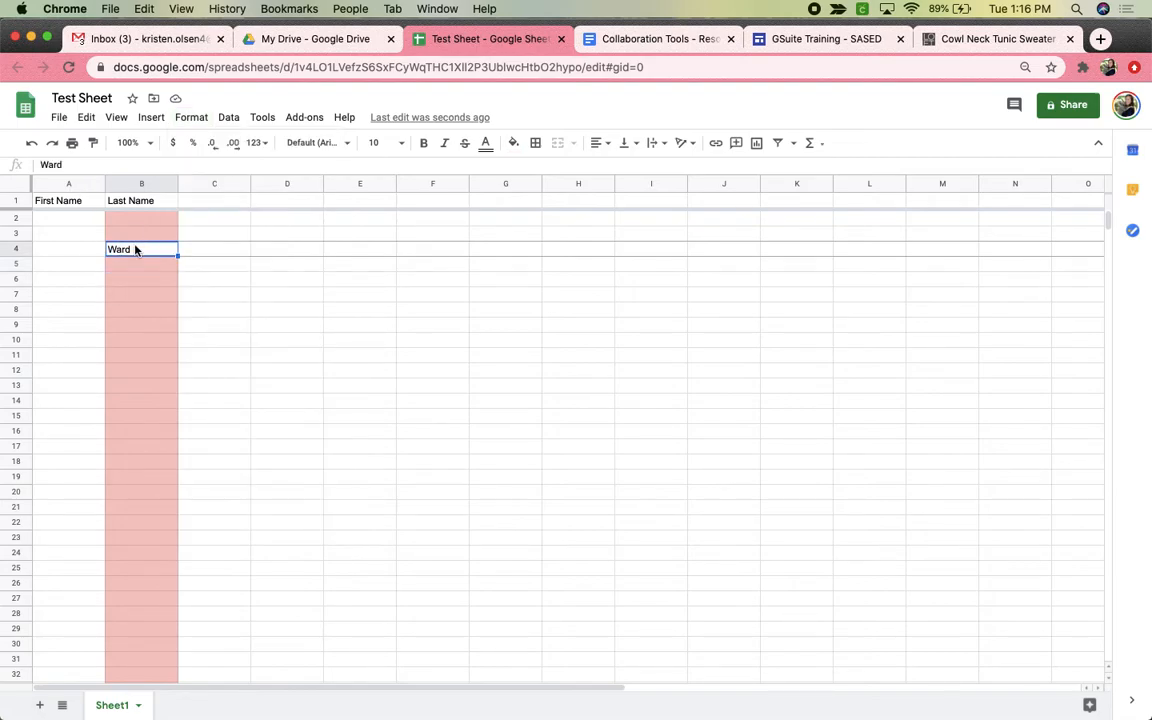
click(180, 119)
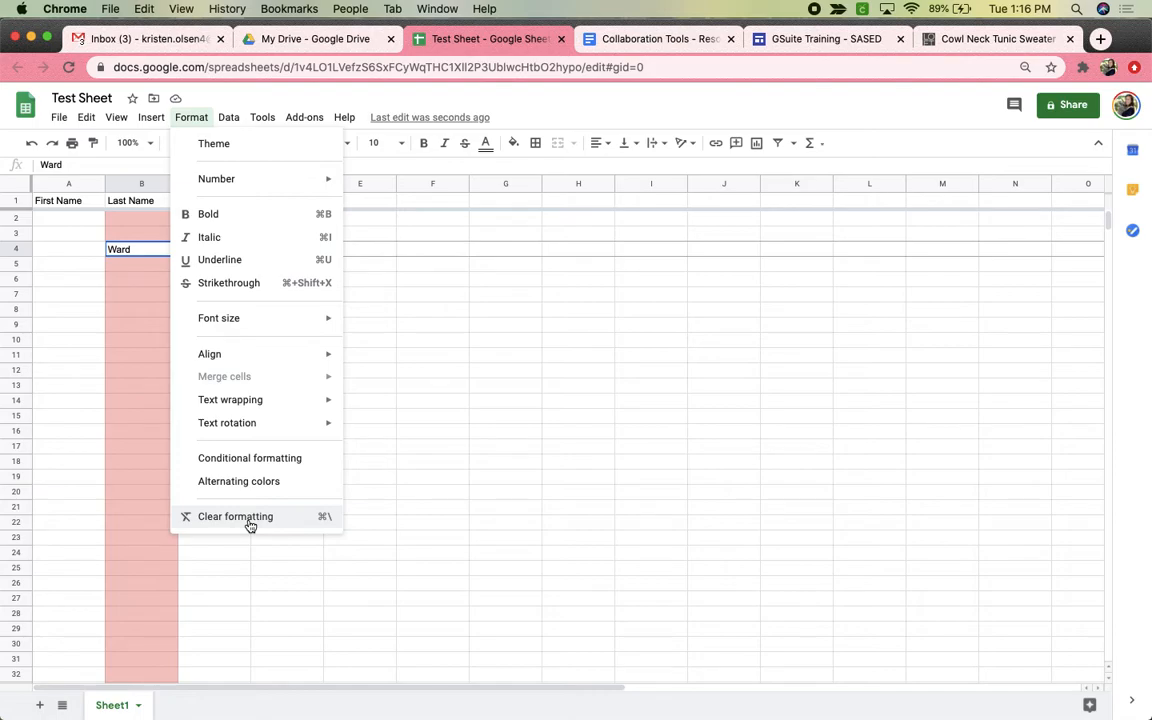
click(506, 358)
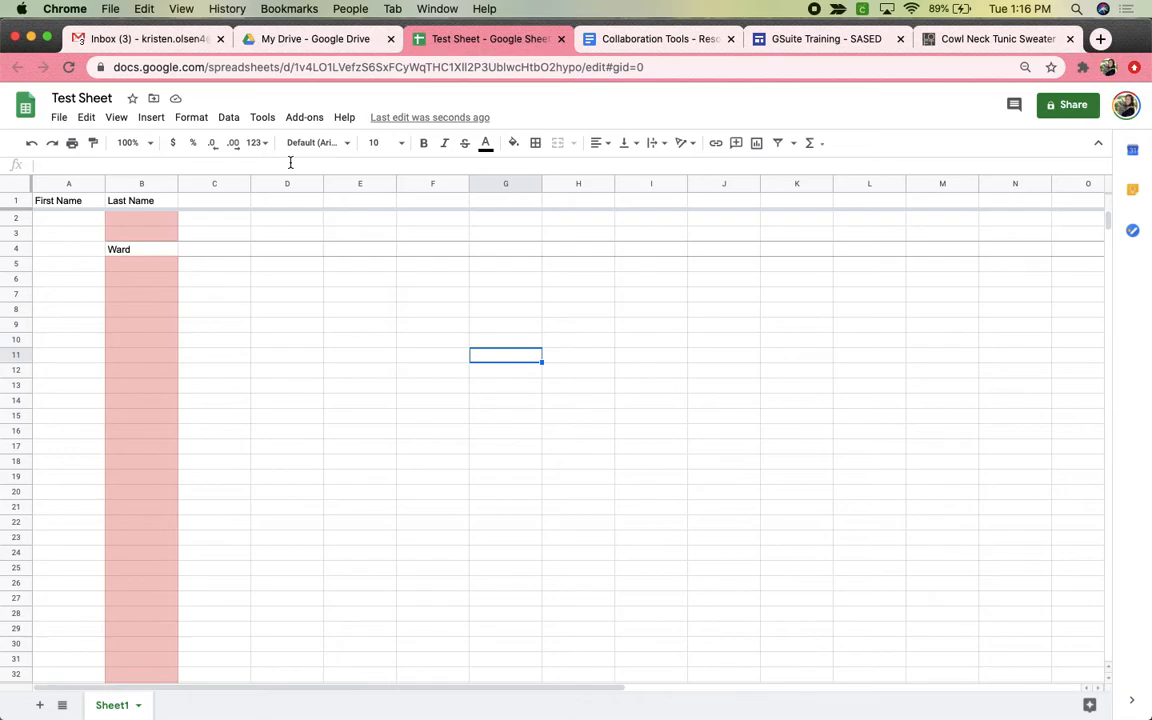
Step: Examine the data commands and the tools for macros, spelling, notification rules and accessibility settings
click(229, 118)
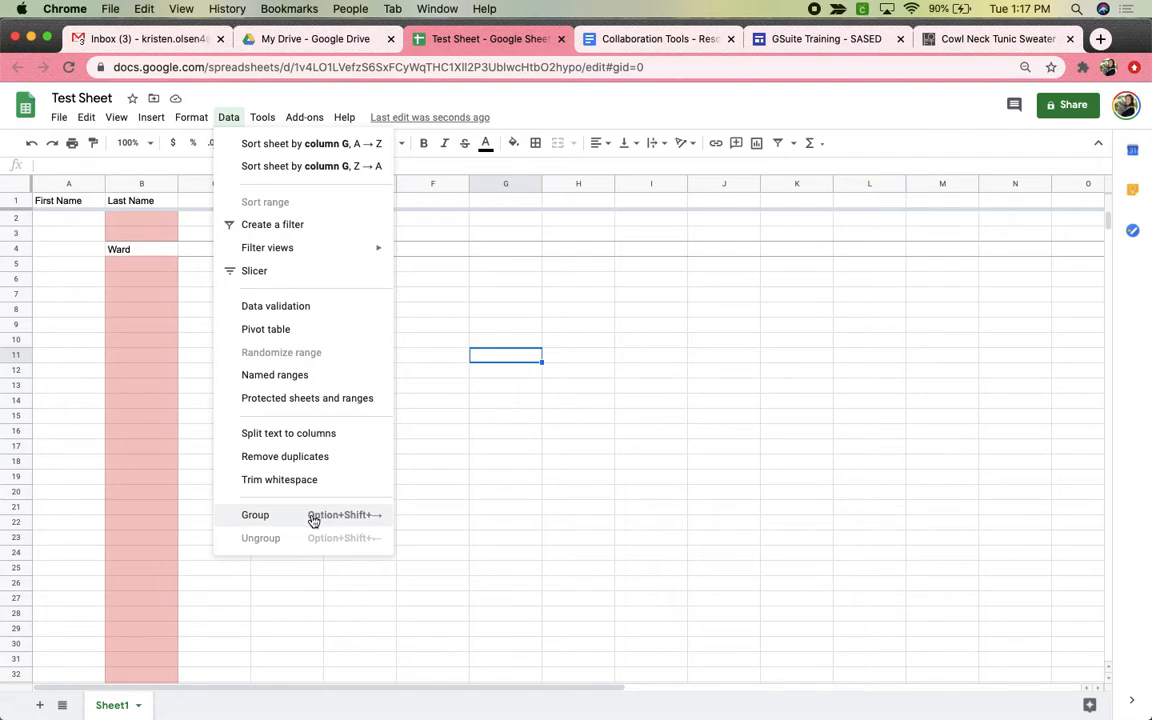
mouse_move(261, 122)
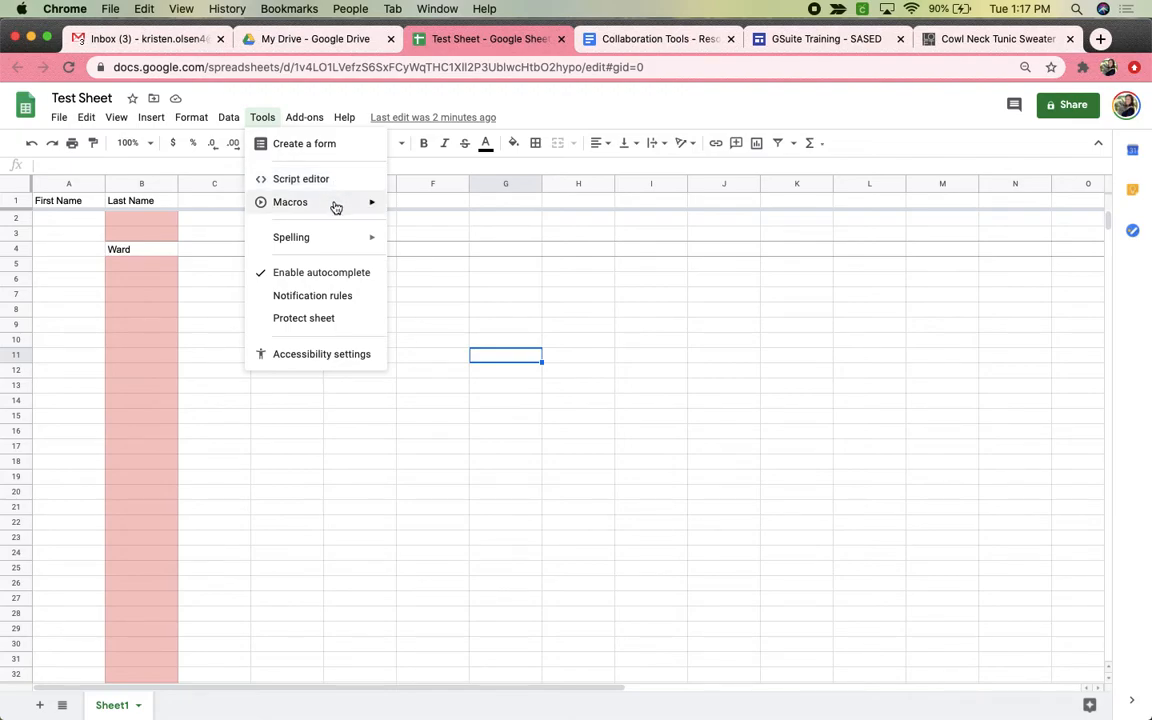
mouse_move(336, 209)
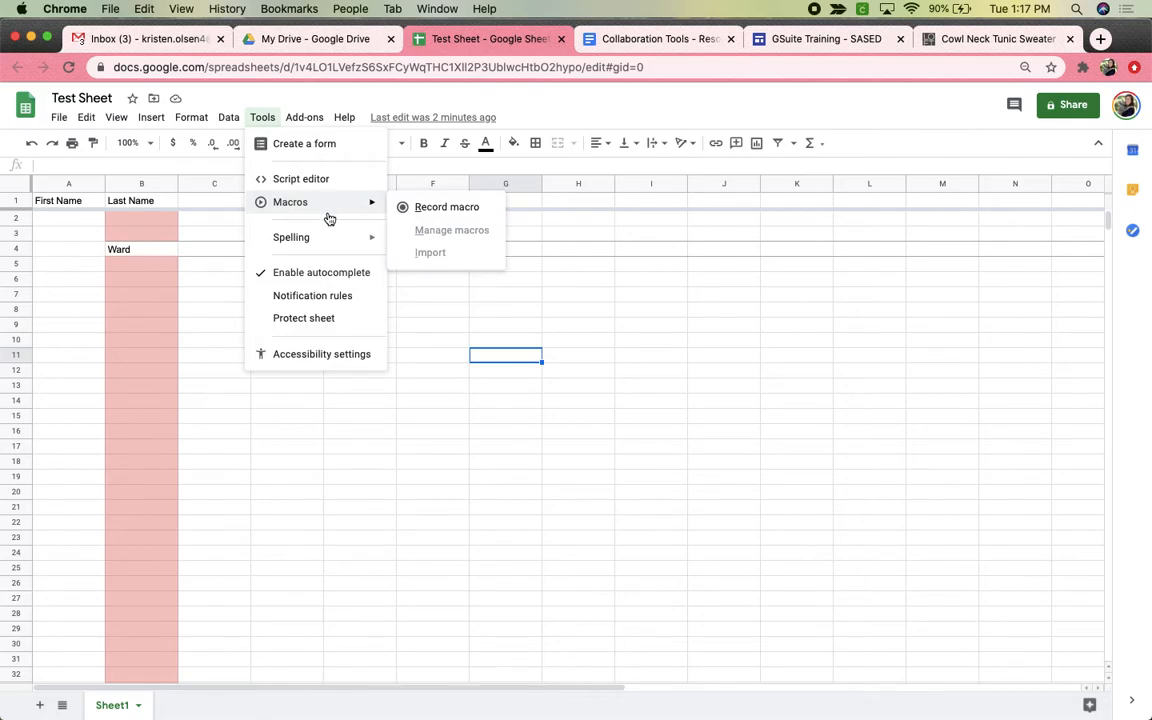
mouse_move(307, 245)
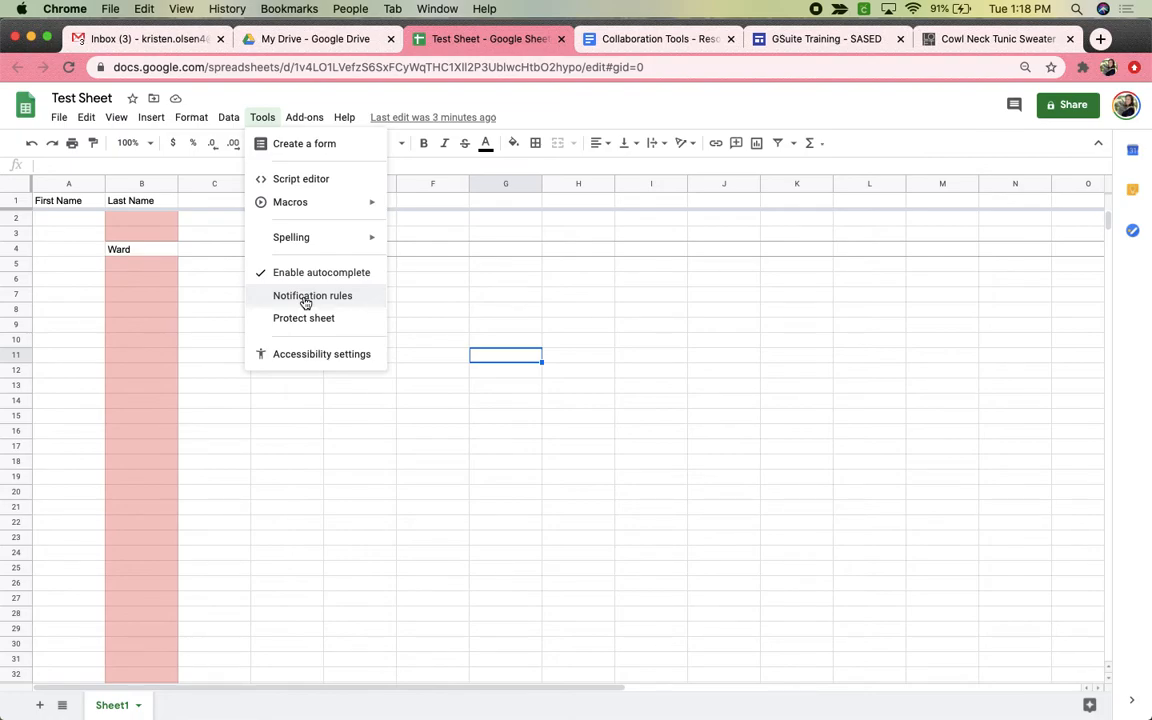
click(329, 360)
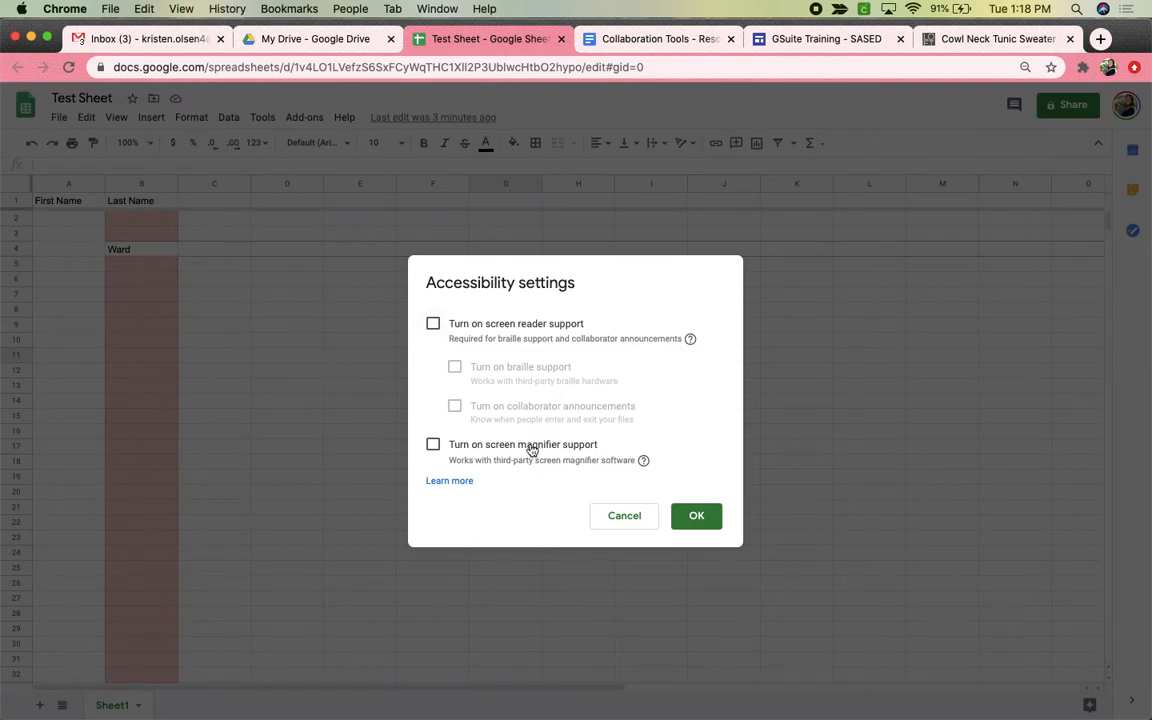
click(690, 517)
Step: Examine the installed add-ons, such as Autocrat and Merge Values, and the options to get or manage add-ons
click(294, 124)
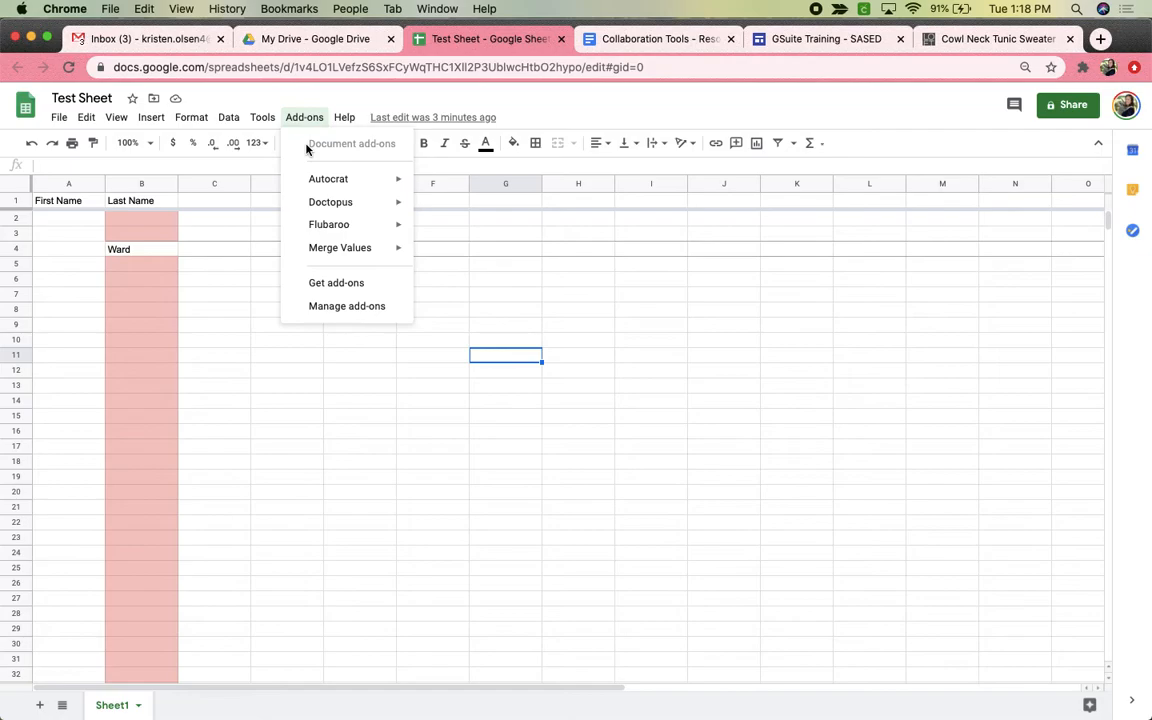
mouse_move(328, 181)
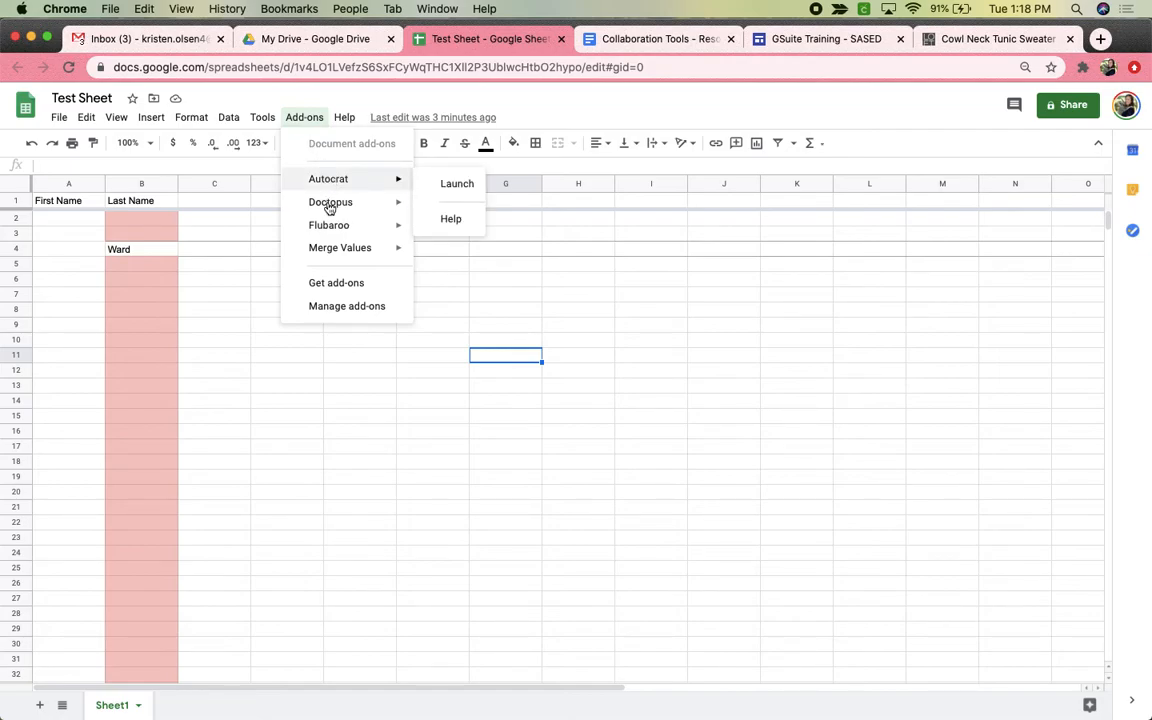
mouse_move(334, 250)
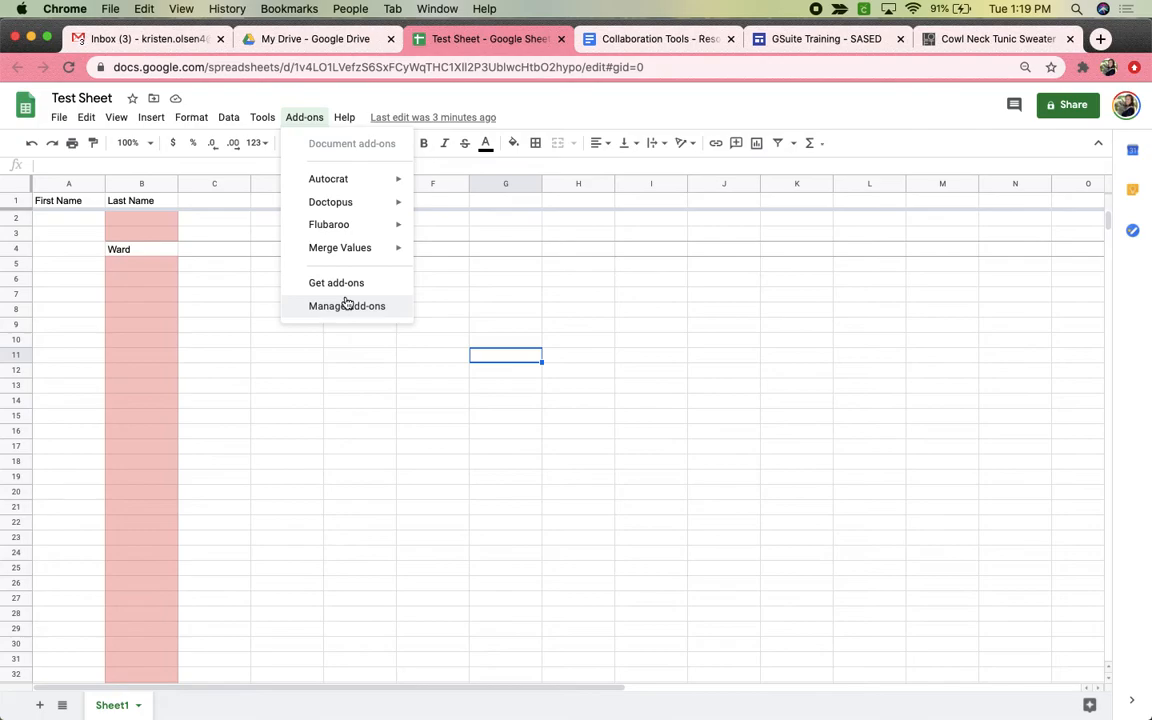
Step: Examine the help options, and view the October 6, 1:04 PM version in the version history before returning to the sheet
mouse_move(343, 122)
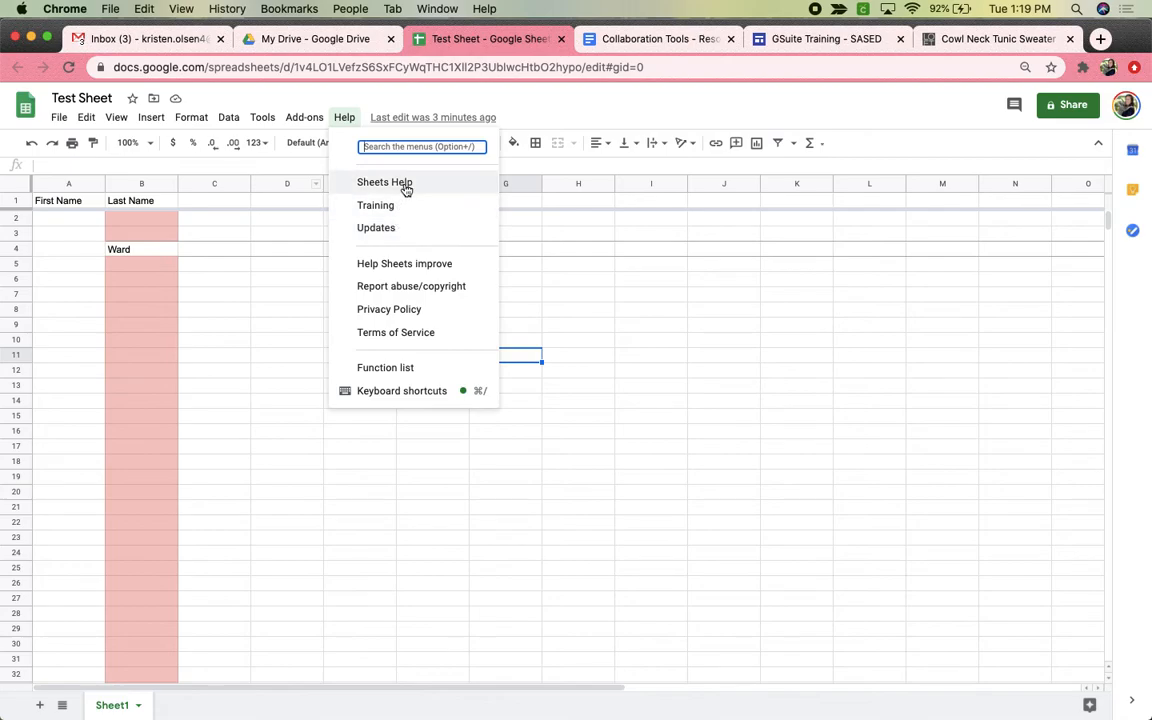
click(527, 111)
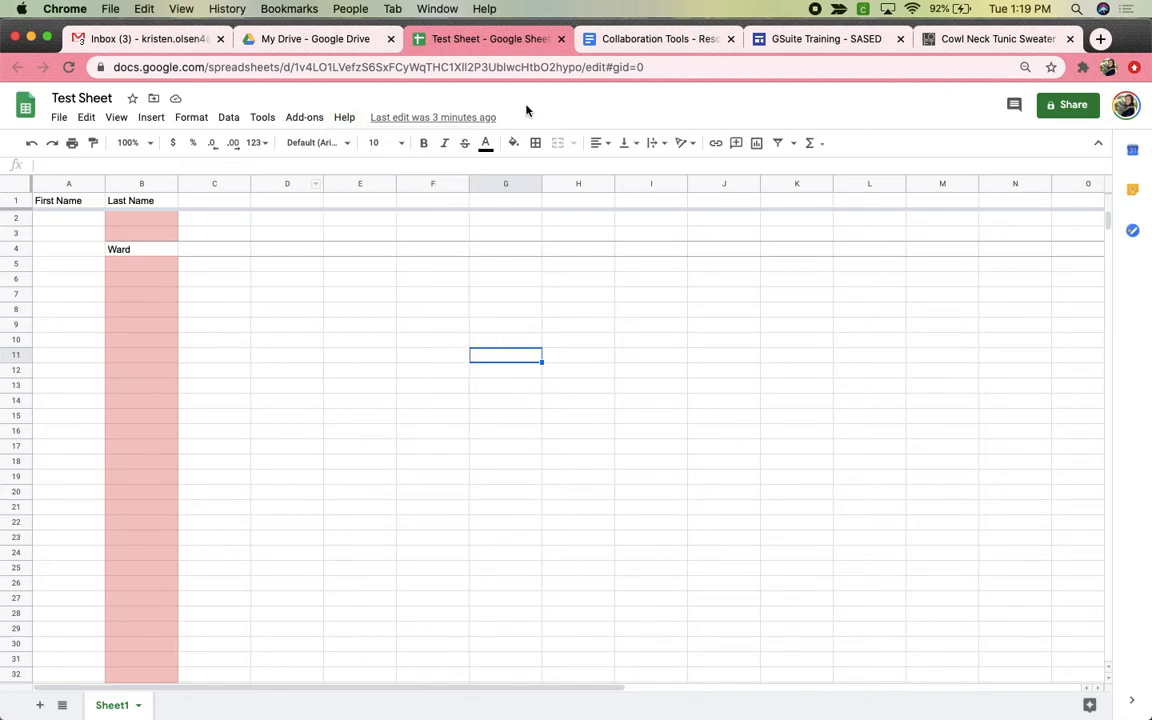
click(434, 118)
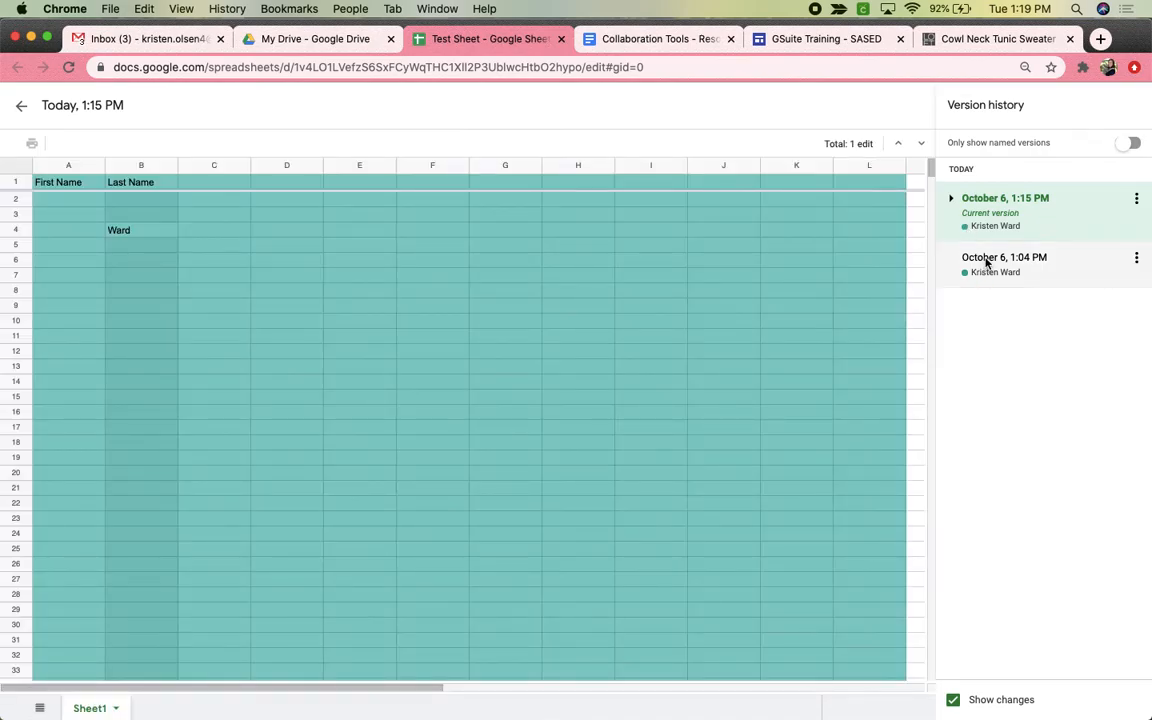
click(987, 260)
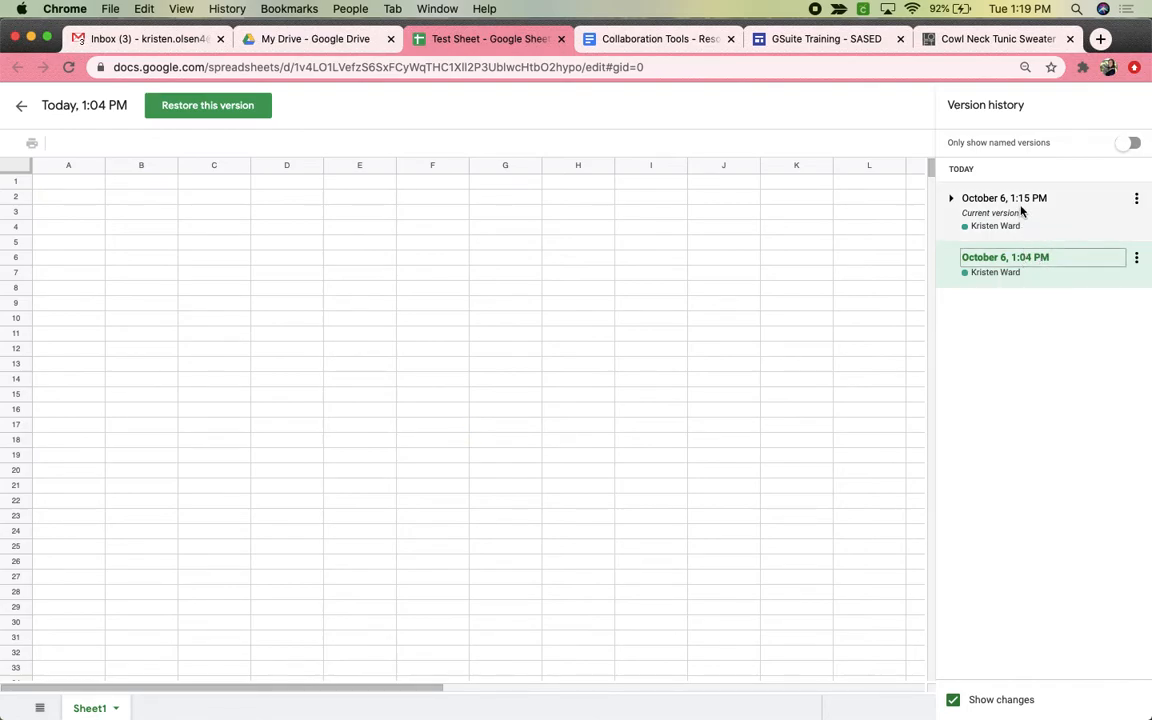
click(19, 110)
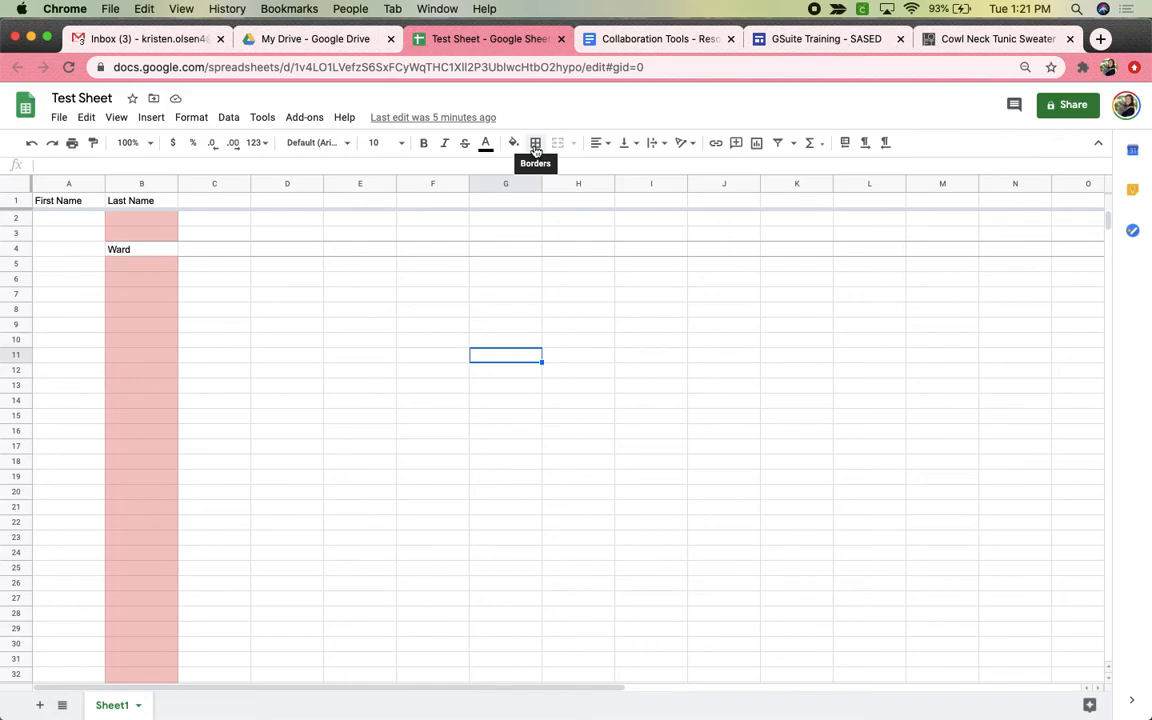
Step: Examine the formatting options for borders, horizontal and vertical alignment, text wrapping and text rotation, with cell H4 selected
click(536, 146)
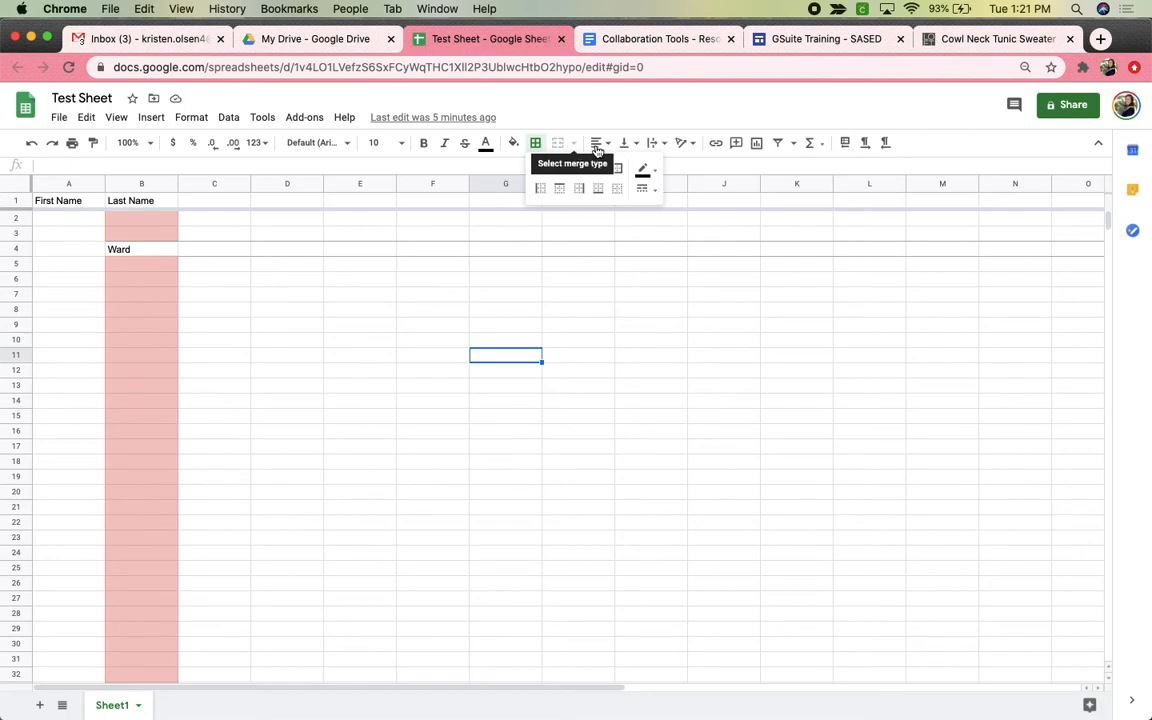
click(600, 250)
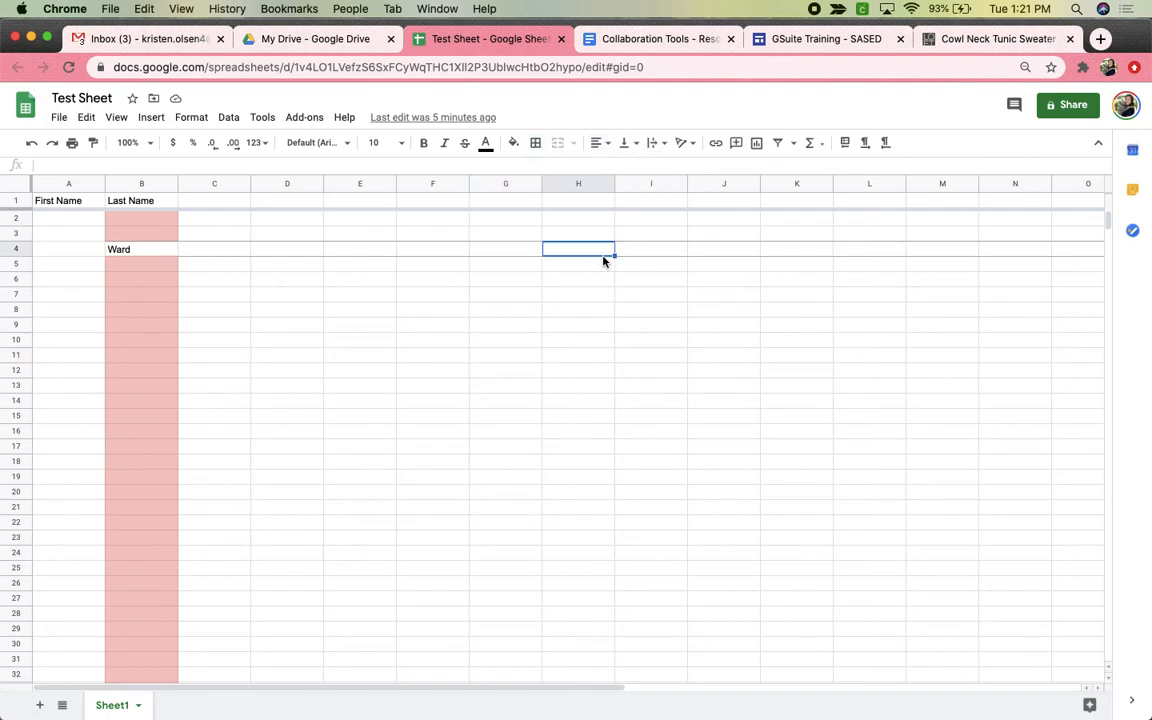
click(603, 146)
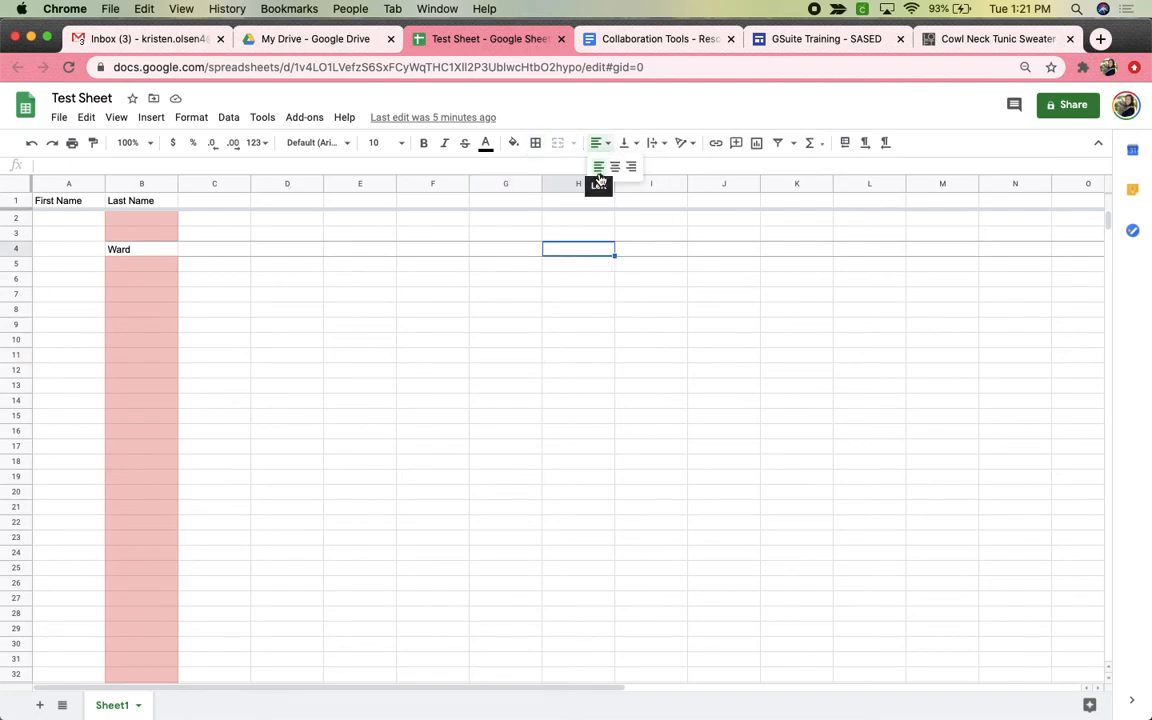
click(627, 146)
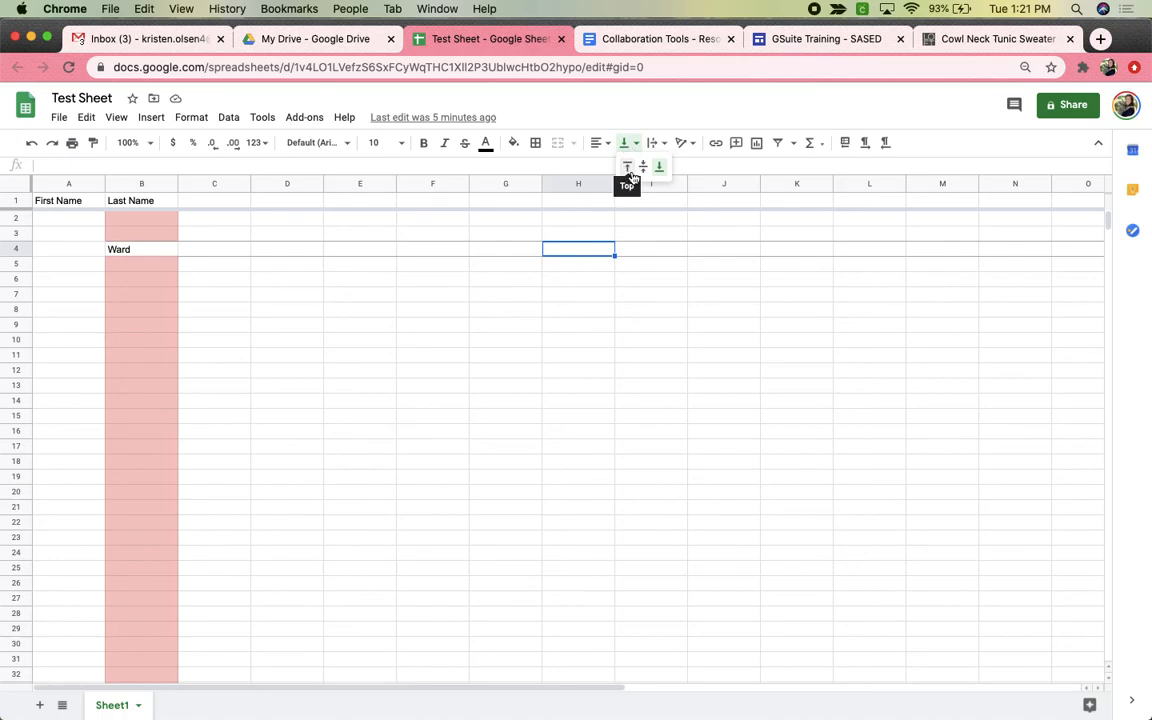
click(658, 172)
click(652, 143)
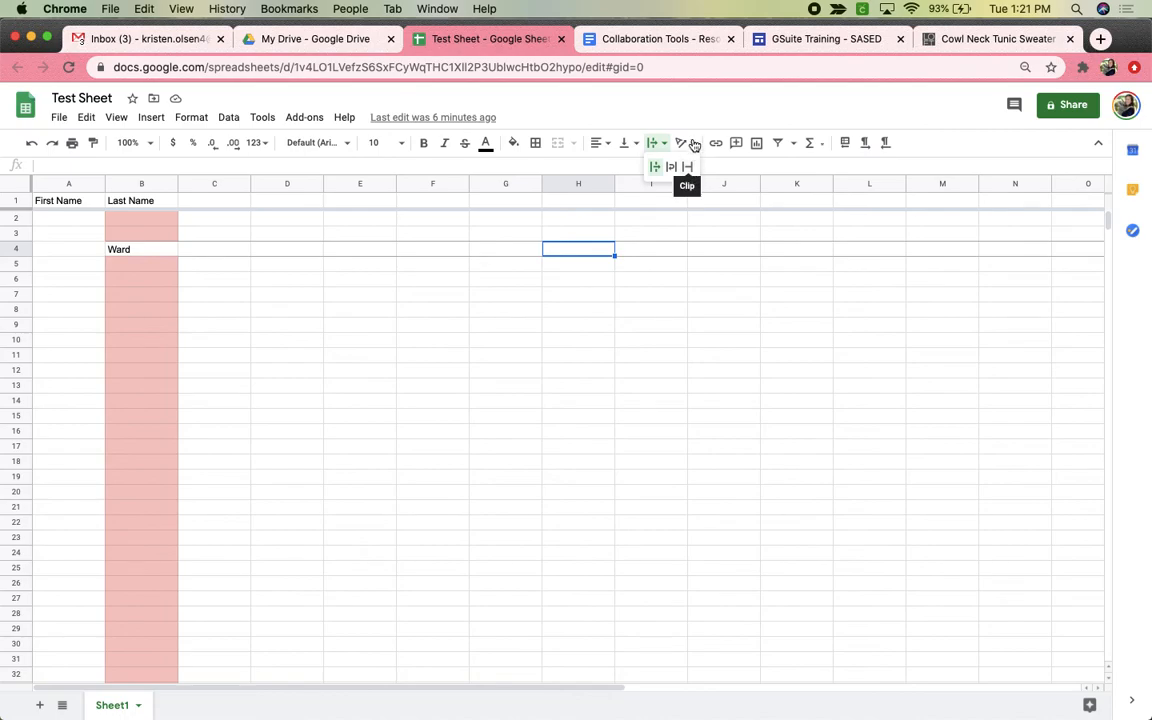
click(692, 145)
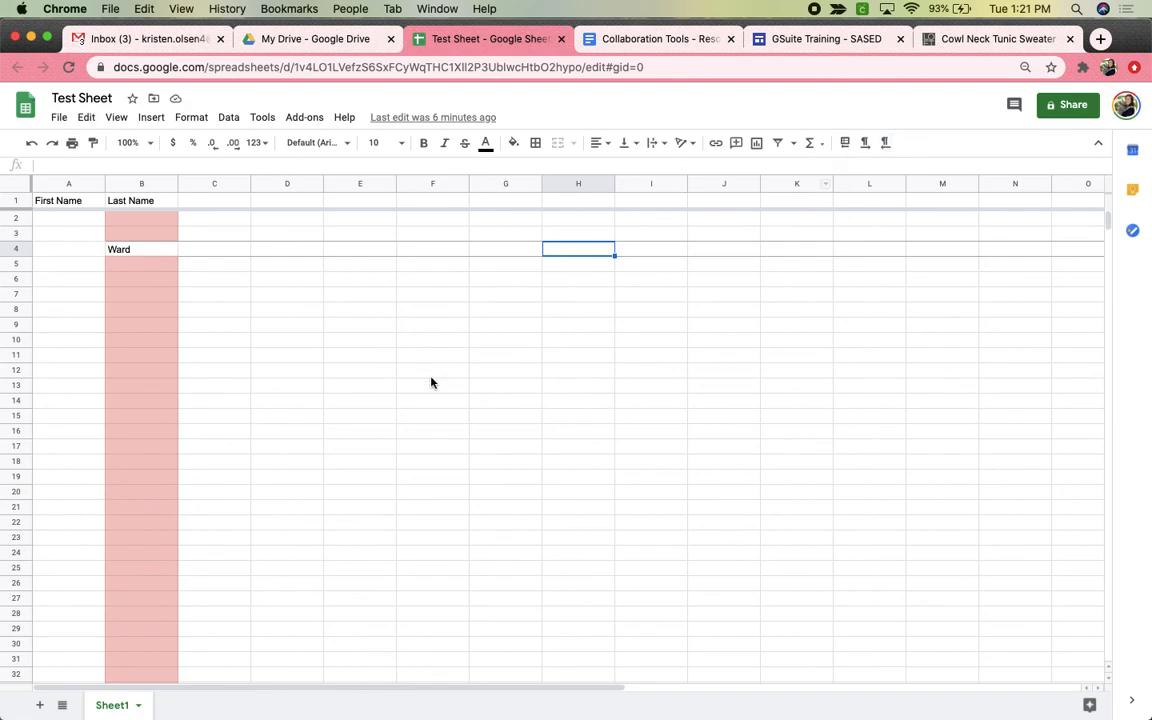
Step: Examine the list of all sheets in the spreadsheet
click(62, 707)
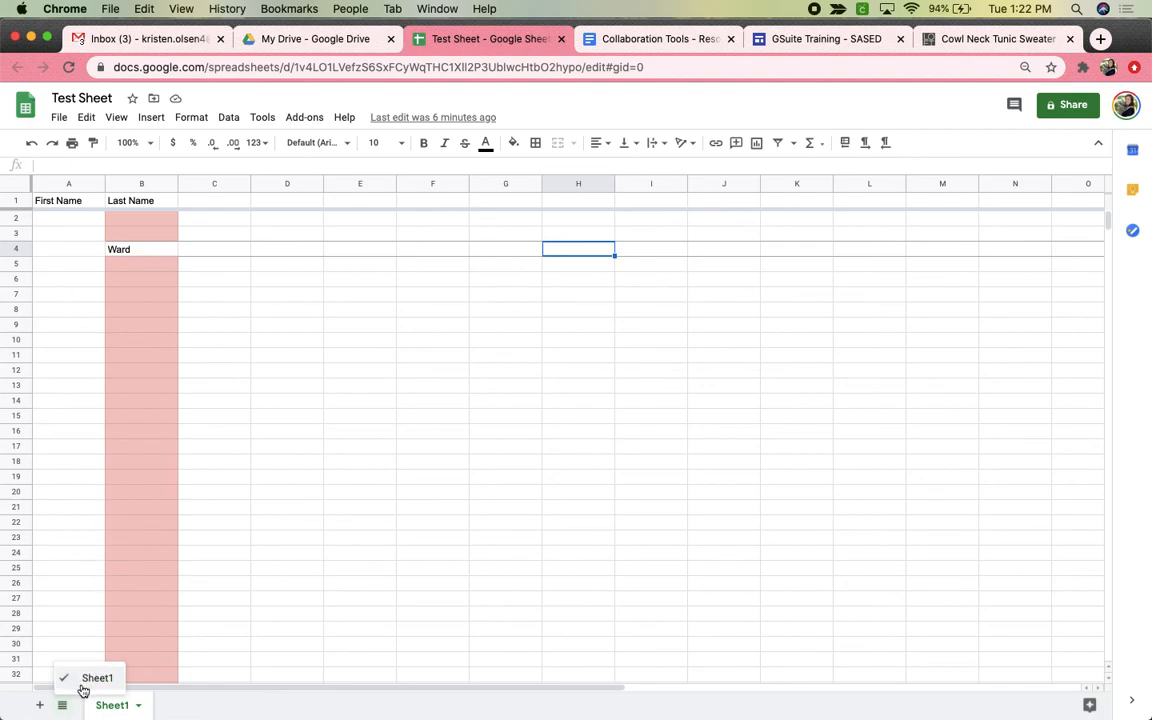
mouse_move(818, 688)
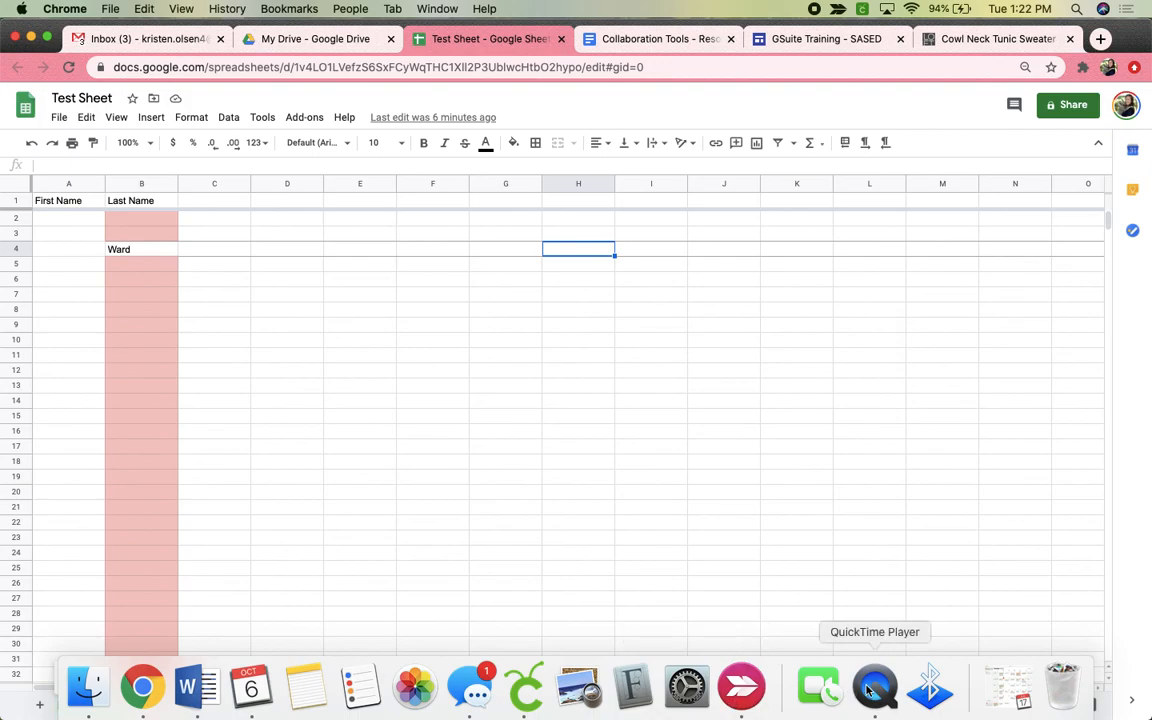